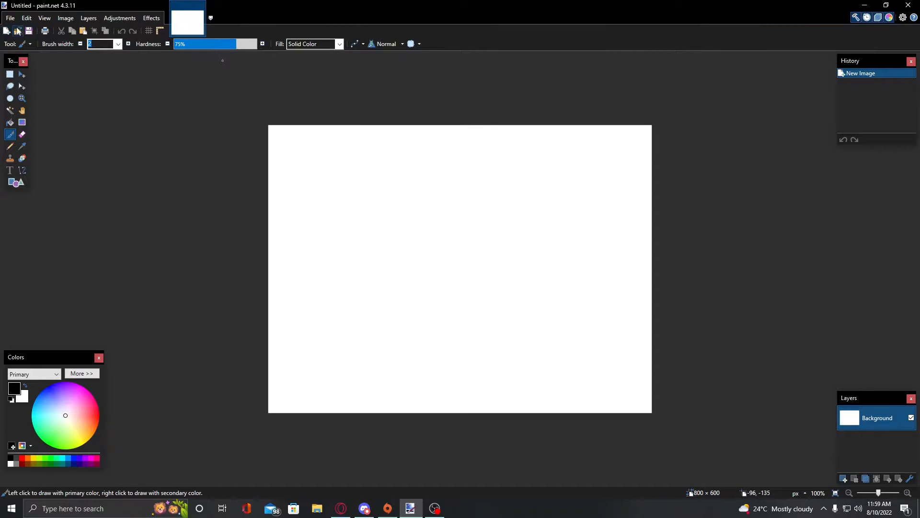
click(12, 18)
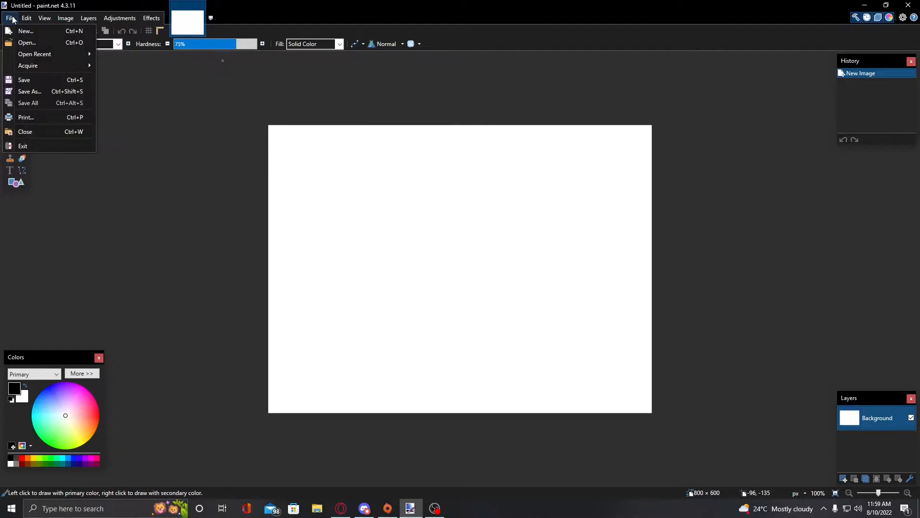
click(13, 19)
click(90, 20)
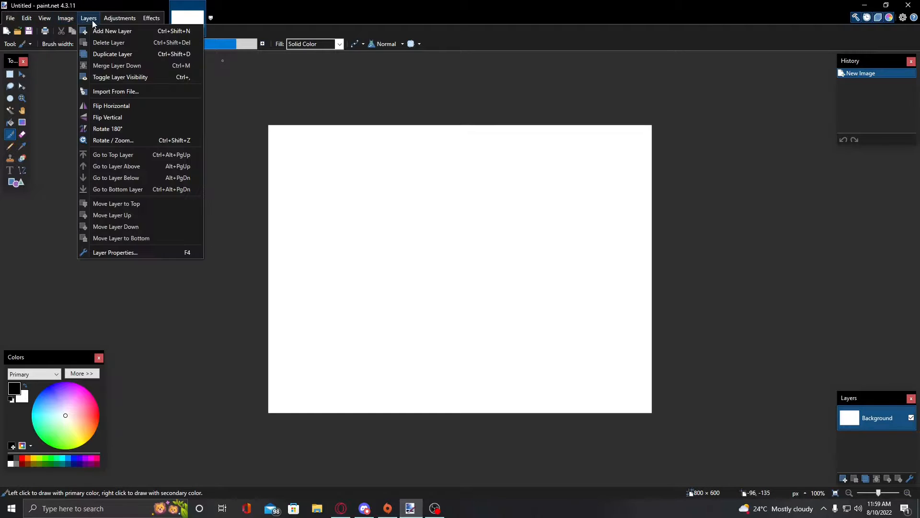
mouse_move(94, 22)
mouse_move(30, 21)
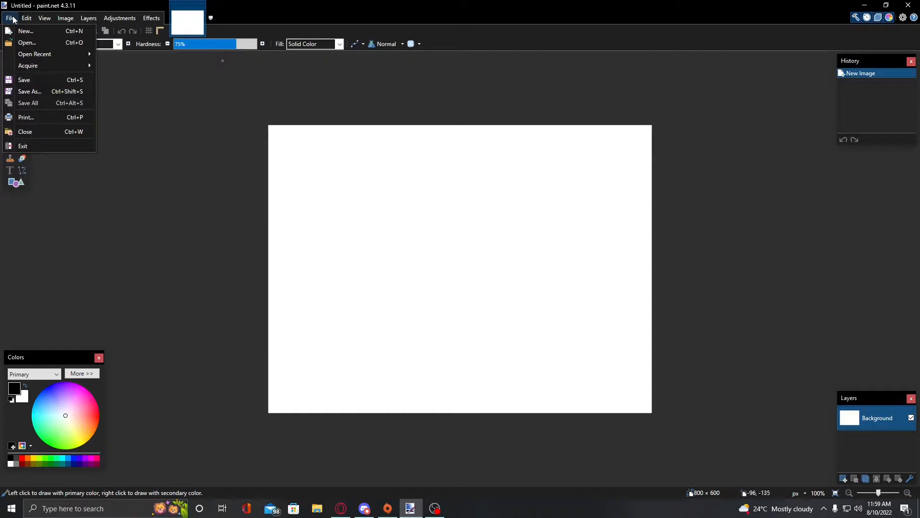
Step: Set the canvas size to 1920 pixels wide and 1080 pixels high, and fit the whole canvas in view
mouse_move(66, 19)
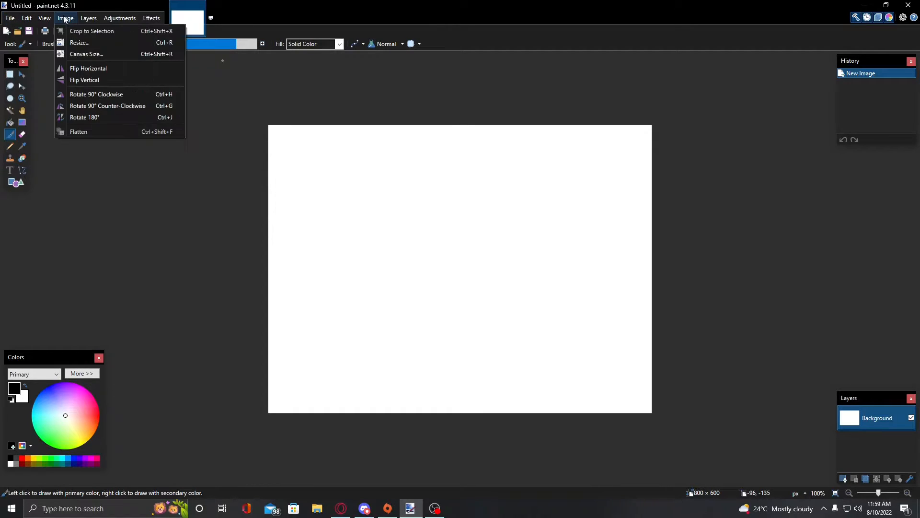
click(91, 54)
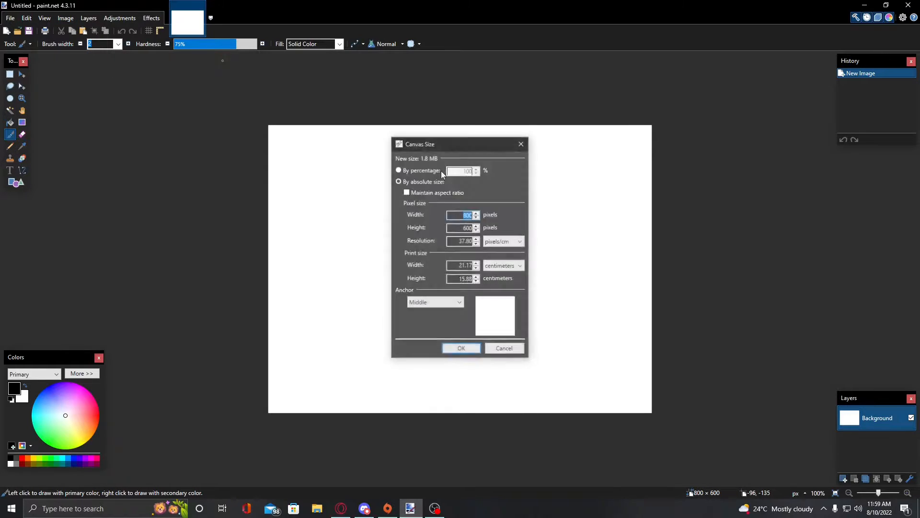
text(1)
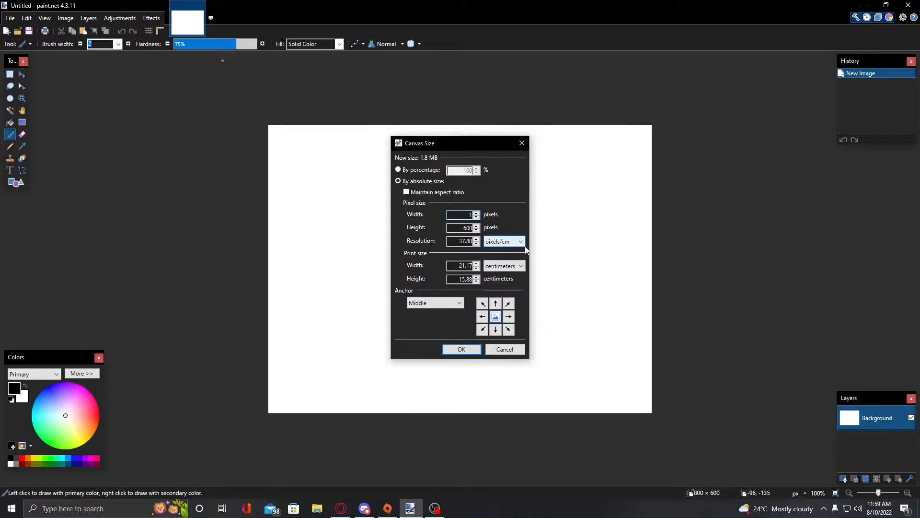
text(920)
key(Tab)
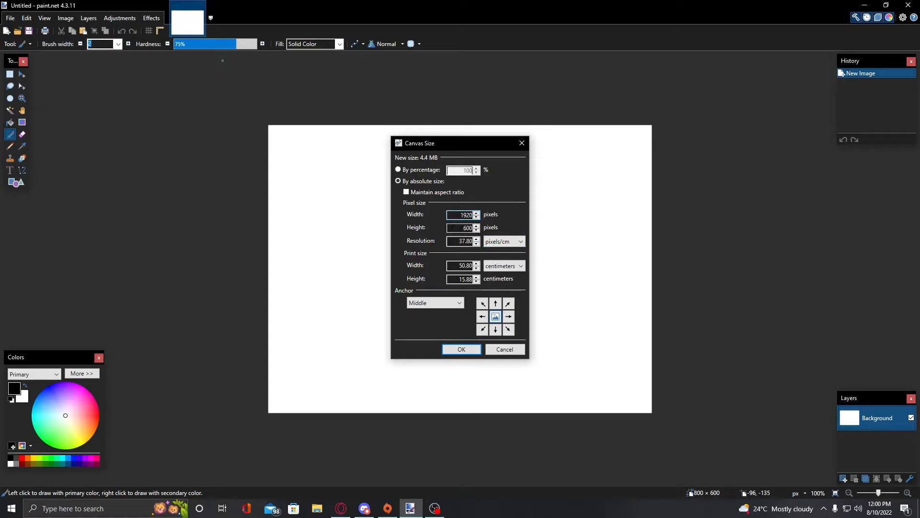
text(1080)
click(461, 349)
key(ctrl+b)
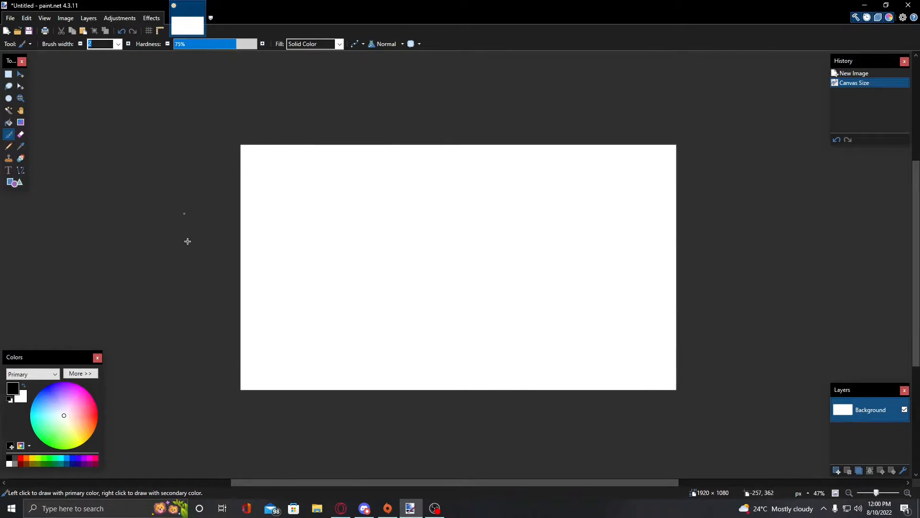
Step: Paint a short test stroke across the blank canvas with the Paintbrush and undo it
mouse_move(460, 241)
mouse_down()
mouse_move(346, 234)
mouse_move(554, 238)
mouse_up()
click(836, 140)
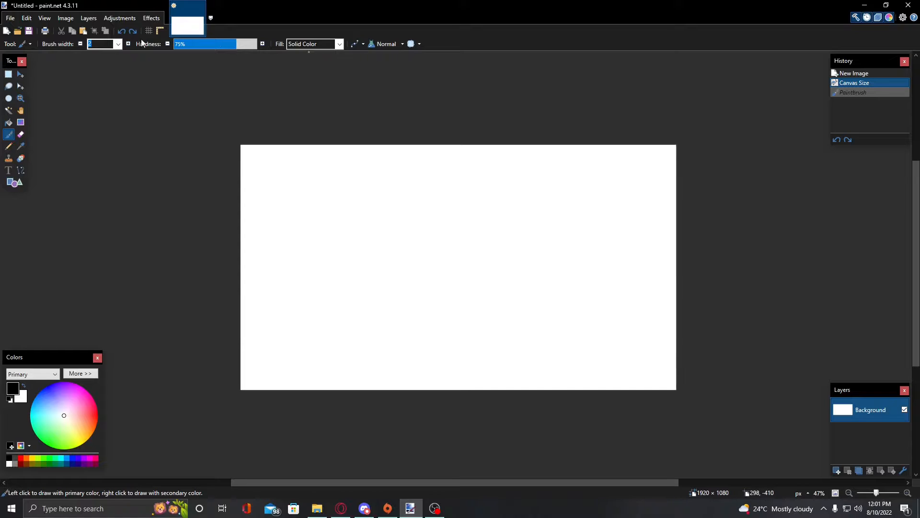
Step: Paste the copied night-time house picture and enlarge it to about 2739 × 1546 pixels, with the main house near the canvas centre
click(83, 30)
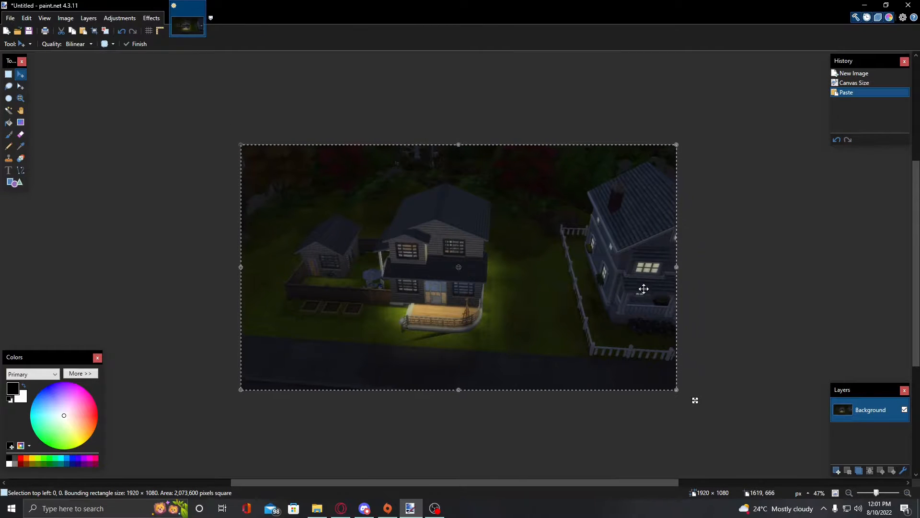
drag(240, 144, 56, 42)
drag(578, 277, 460, 256)
drag(668, 277, 670, 283)
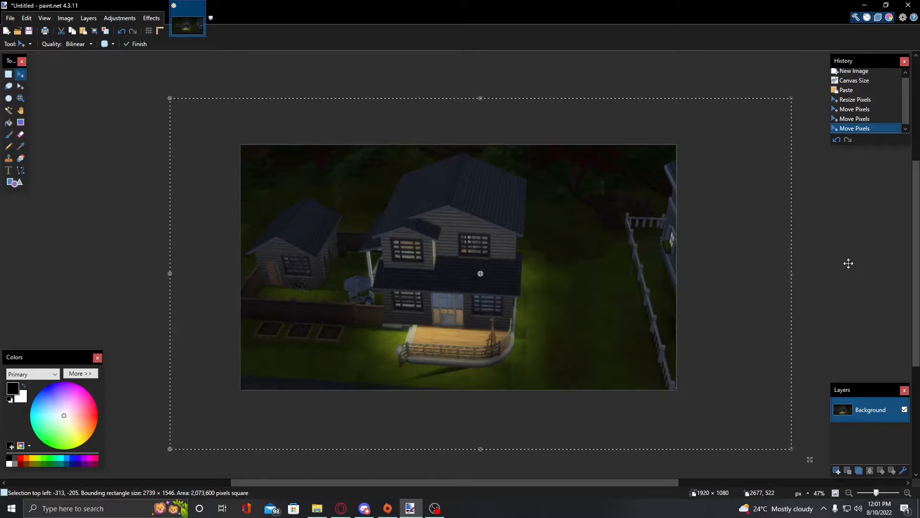
Step: Enlarge the house picture to about 2857 × 1641 pixels and shift it so the main house sits slightly left of centre
mouse_move(653, 289)
mouse_down()
mouse_move(662, 288)
mouse_move(651, 288)
mouse_up()
drag(792, 448, 818, 470)
drag(666, 384, 663, 382)
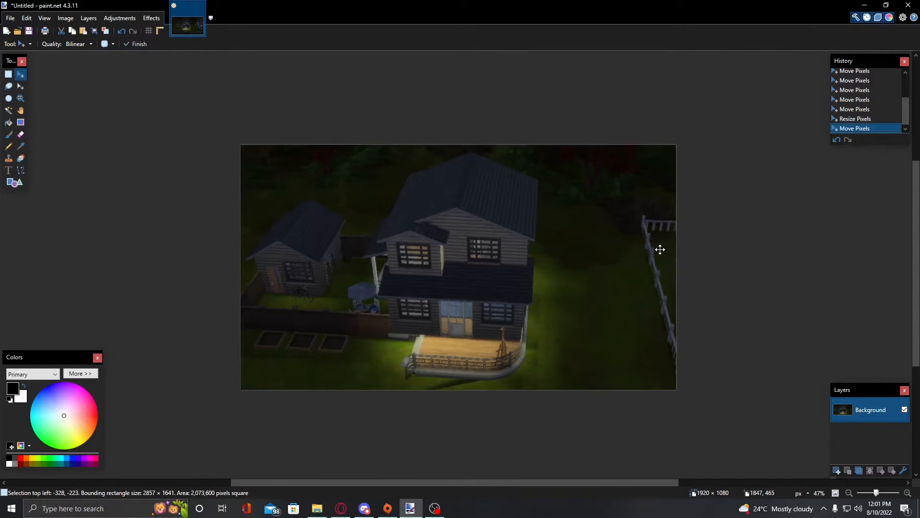
drag(661, 251, 662, 246)
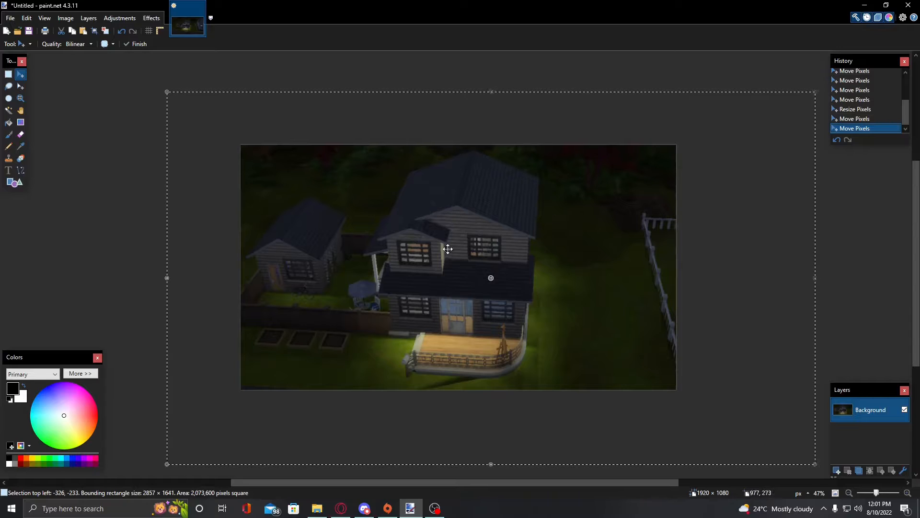
drag(606, 293, 578, 296)
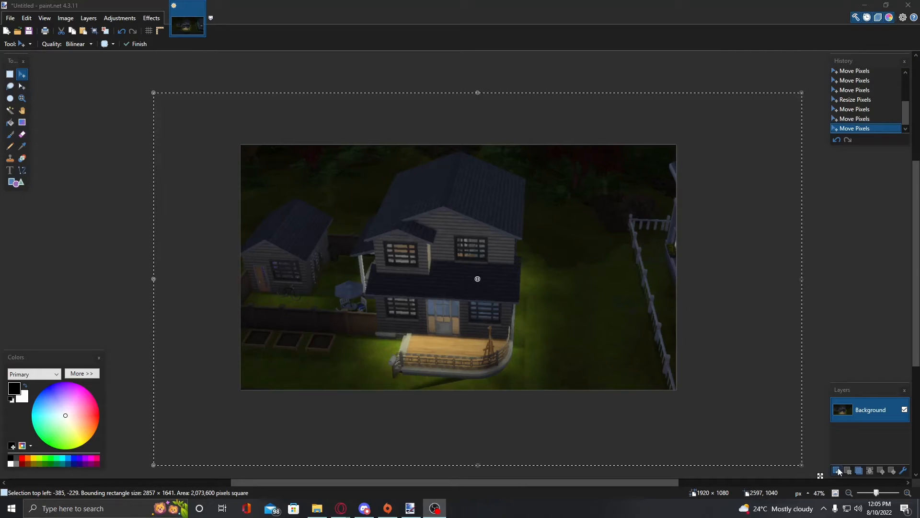
Step: Add a new layer, paste the cutout of the surprised person, and enlarge it to about 1100 × 1462 pixels over the image's right side
key(ctrl+shift+n)
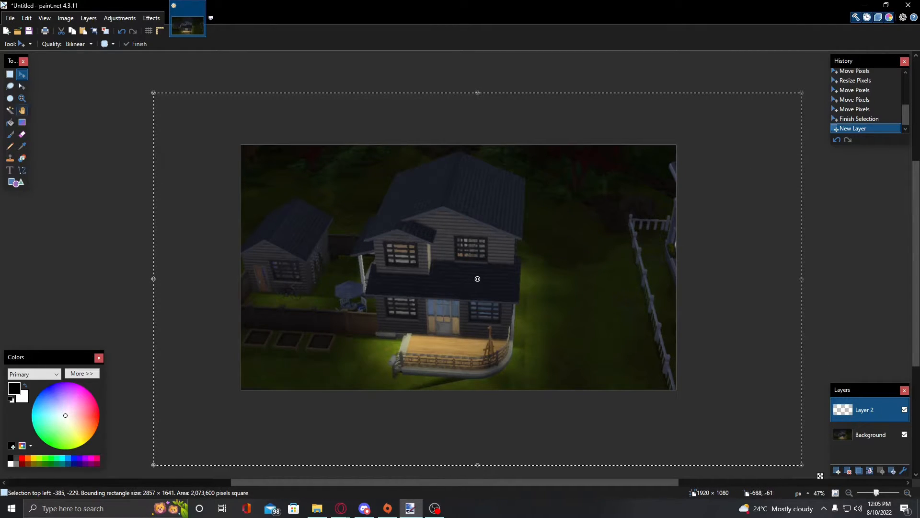
click(83, 32)
drag(353, 291, 667, 391)
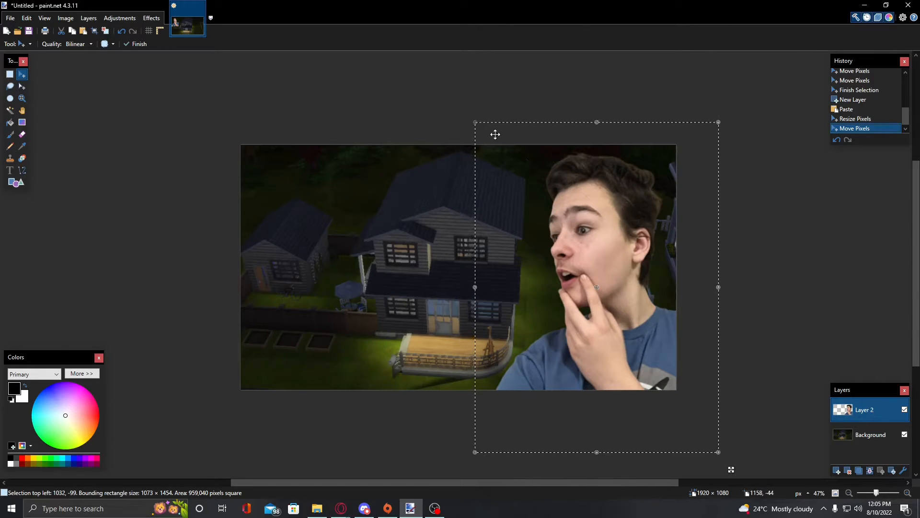
drag(472, 119, 469, 122)
Step: Replace the cutout's selection with a rectangular selection covering the whole 1920 × 1080 canvas
click(9, 74)
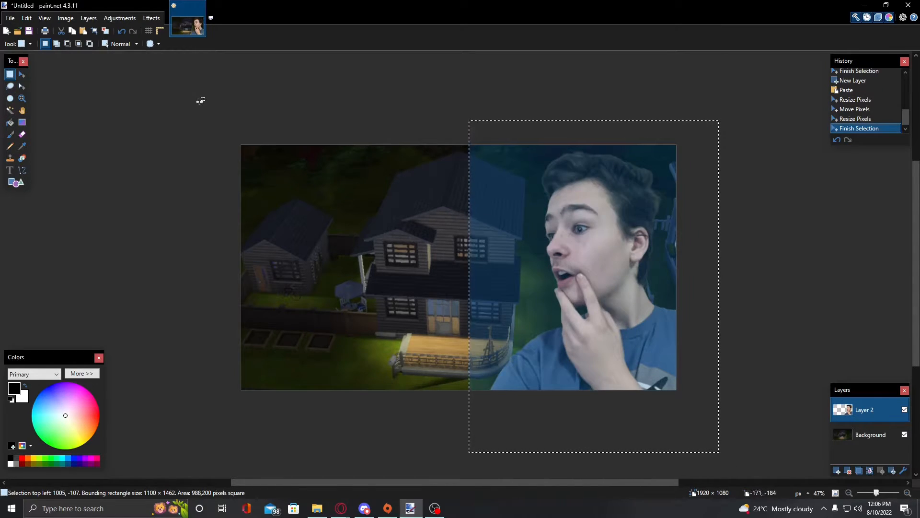
key(ctrl+a)
drag(716, 450, 731, 458)
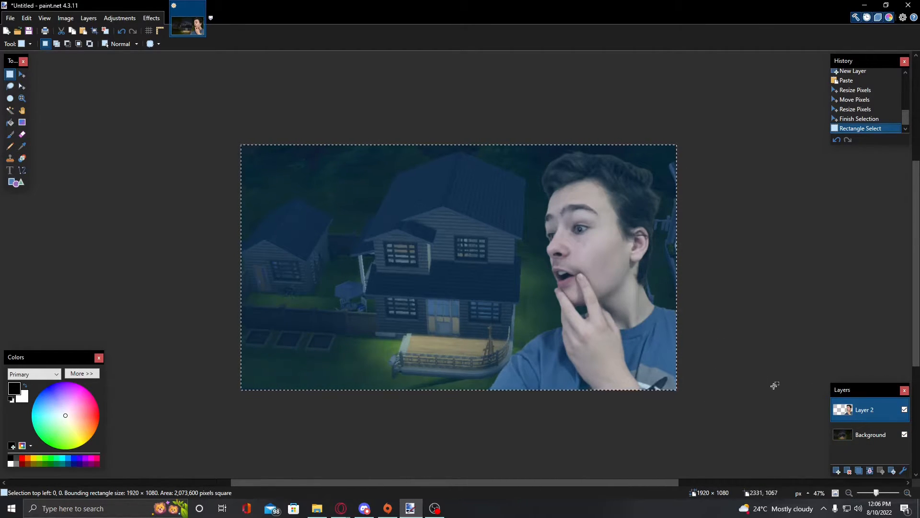
Step: Set up the Text tool with font size 108 and the font The Sims Sans SC
key(t)
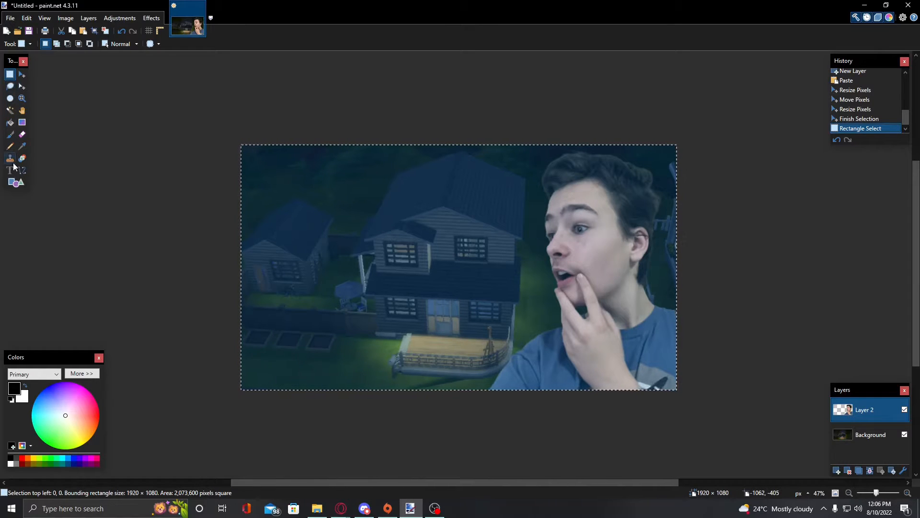
click(156, 45)
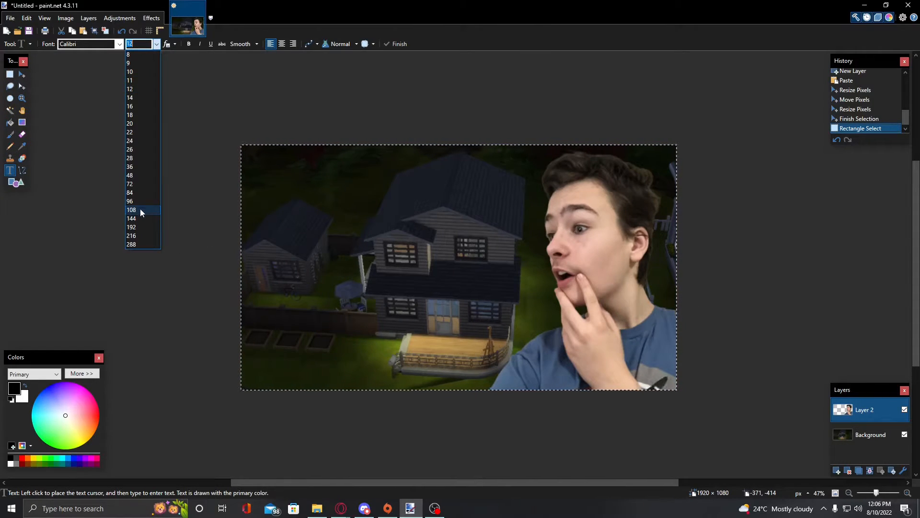
click(140, 209)
click(119, 44)
scroll(123, 149, down, 5)
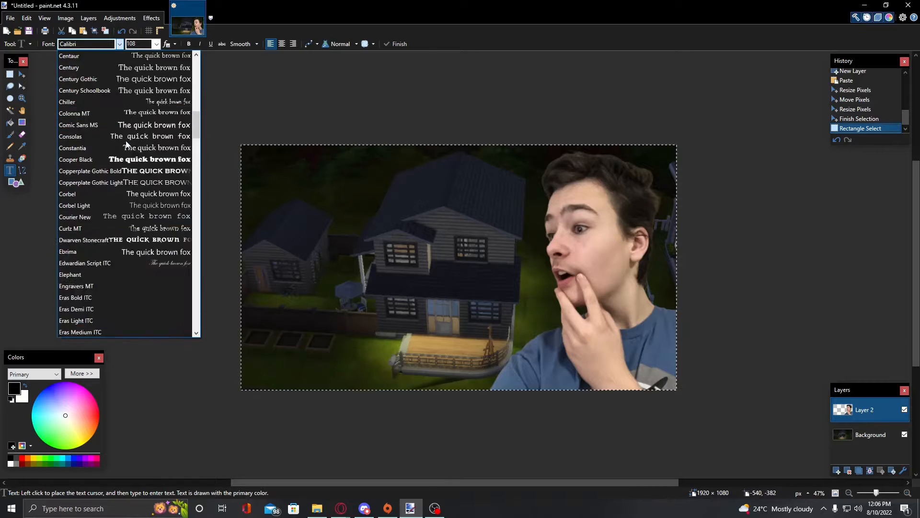
scroll(129, 149, down, 15)
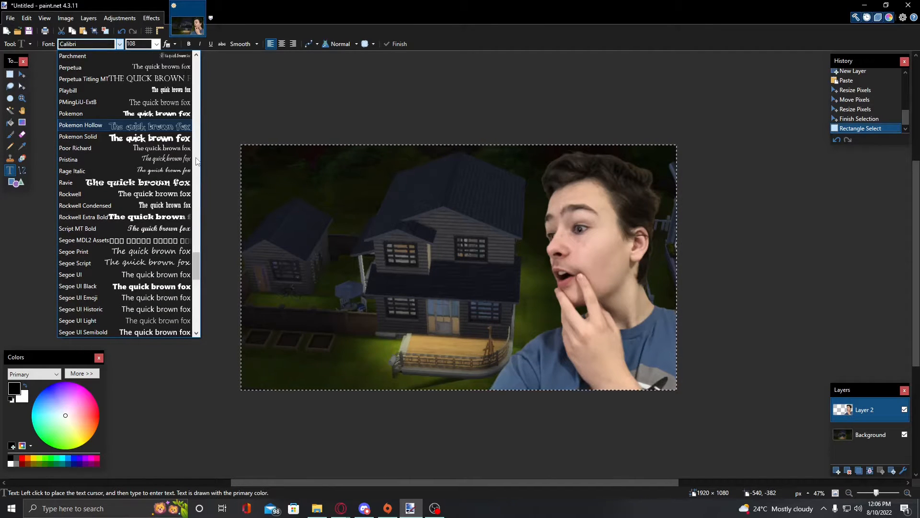
drag(194, 266, 188, 310)
click(77, 147)
Step: Add the text "Harjo House" in the lower-left corner of the image and colour it red
click(291, 307)
drag(294, 353, 257, 381)
text(Harjo House)
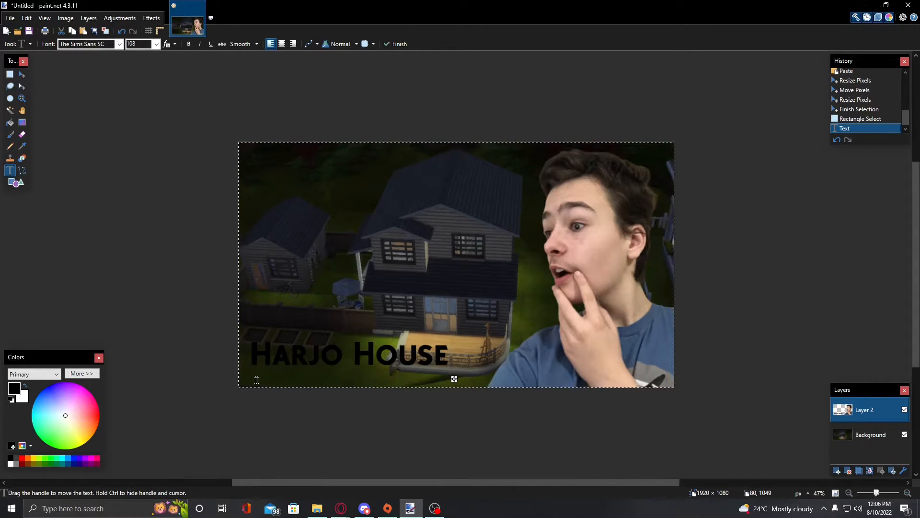
drag(454, 379, 452, 394)
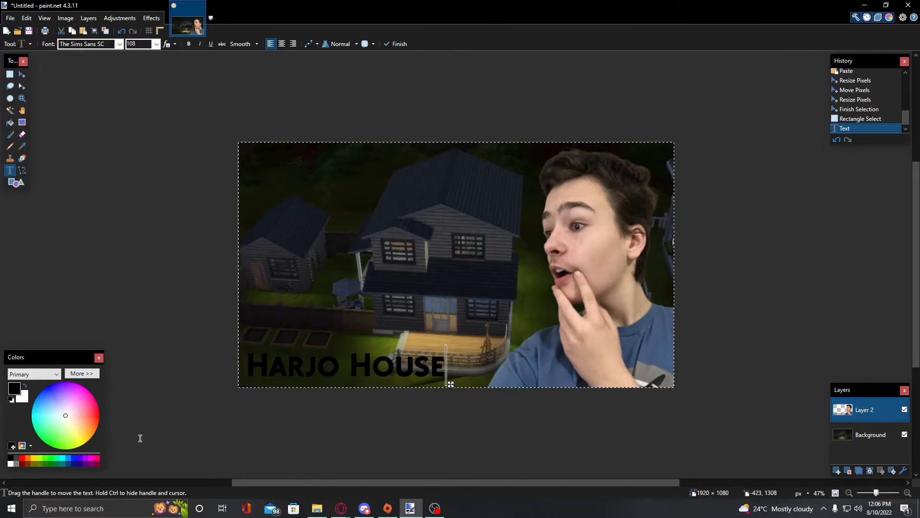
click(99, 416)
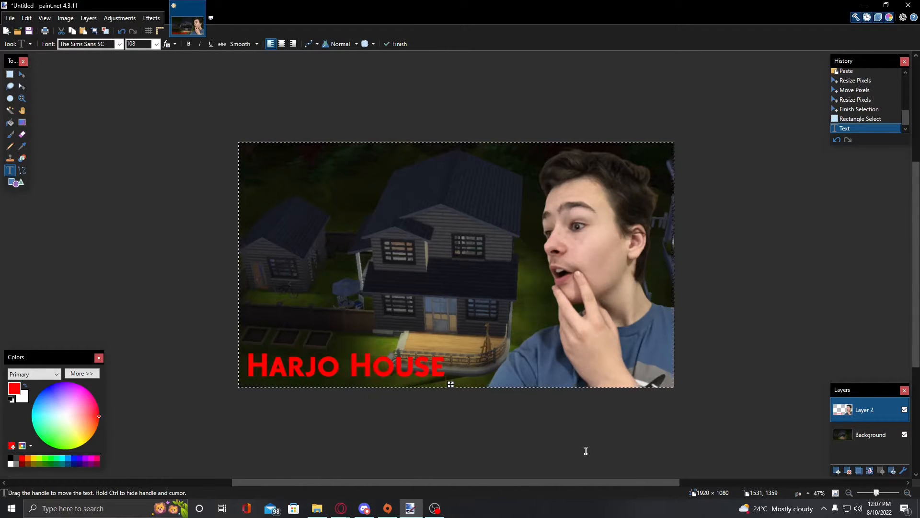
Step: Create a new 1920 × 1080 image, paste the copied golf course scene, and enlarge it to fill the canvas
key(ctrl+n)
key(Return)
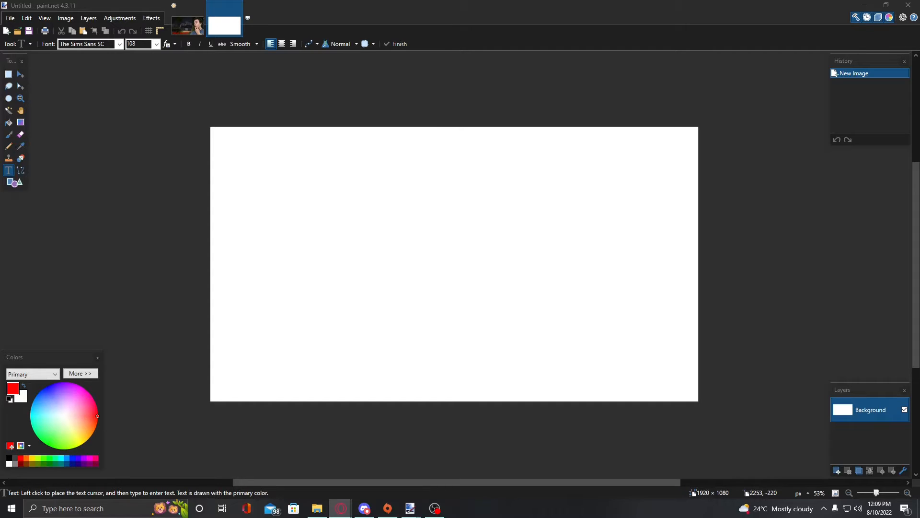
click(83, 32)
drag(555, 319, 718, 412)
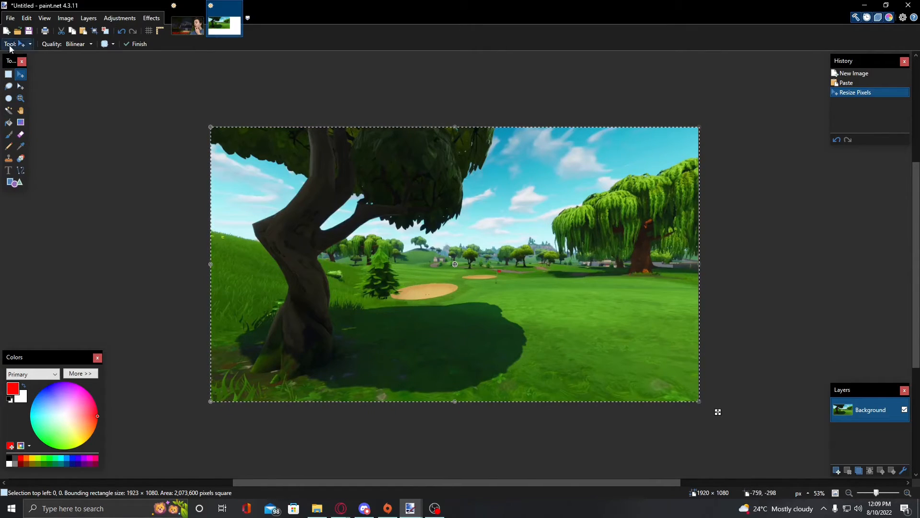
click(83, 30)
drag(396, 213, 440, 222)
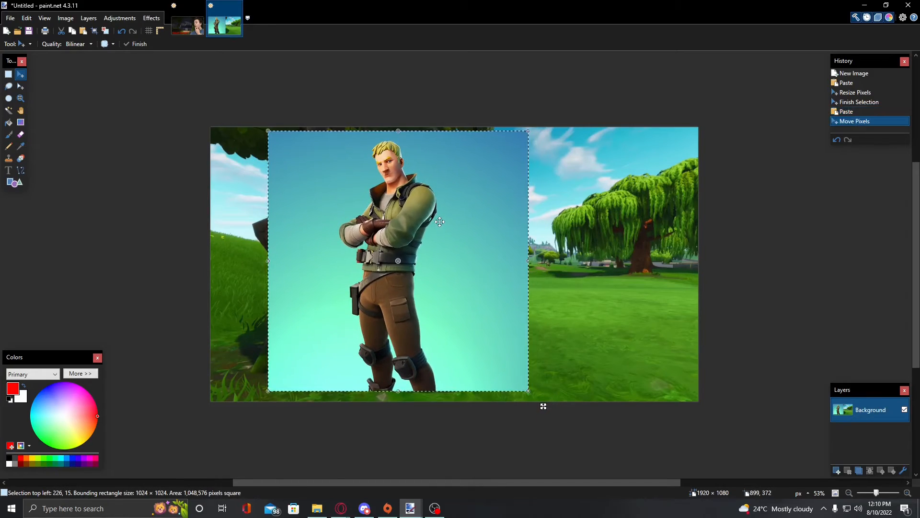
click(841, 141)
click(842, 141)
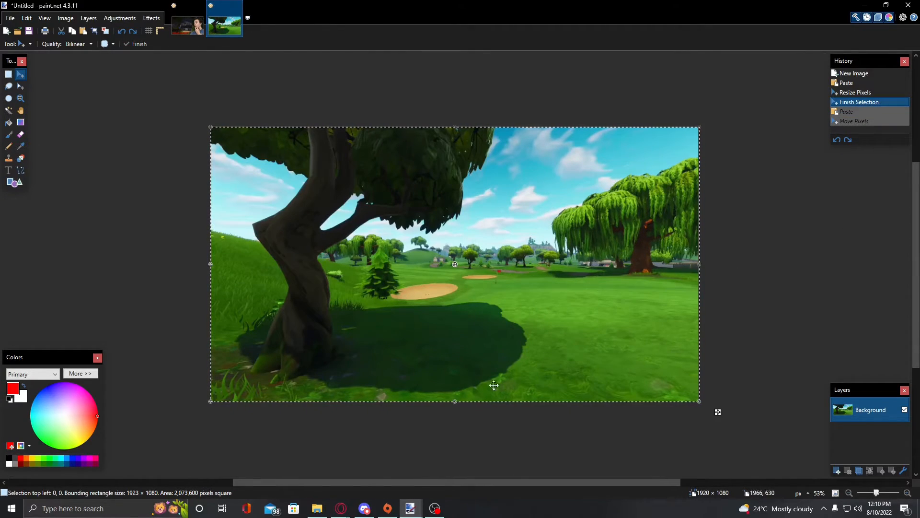
Step: Switch to remove.bg in the browser, remove the copied character picture's background, copy the cutout, and return to paint.net
mouse_move(341, 508)
click(408, 482)
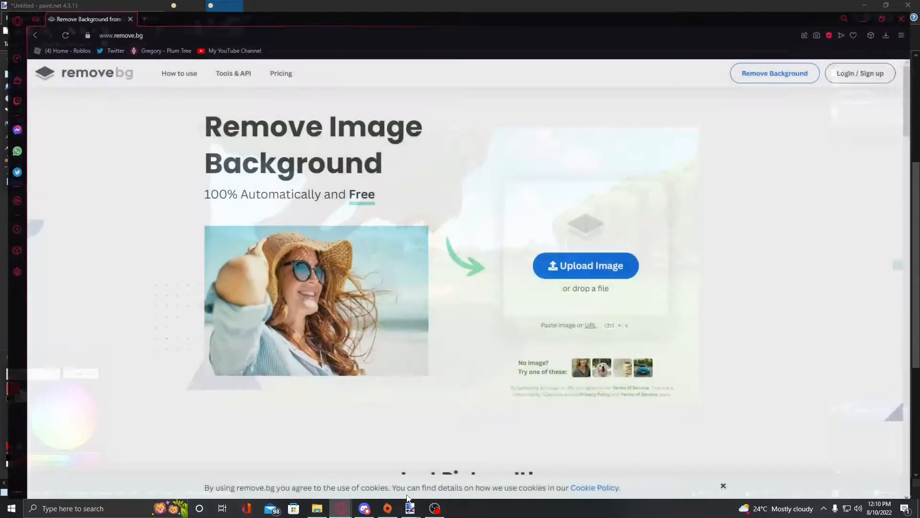
key(ctrl+v)
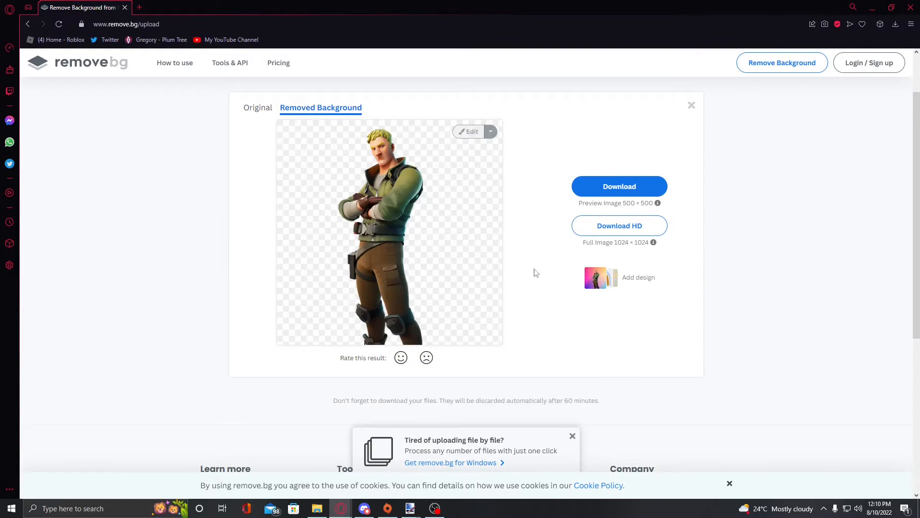
right_click(386, 186)
click(437, 300)
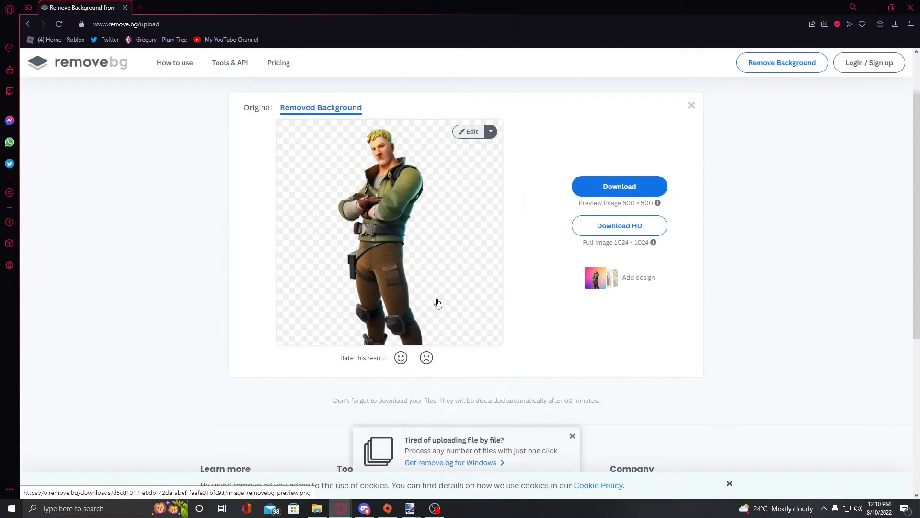
click(873, 7)
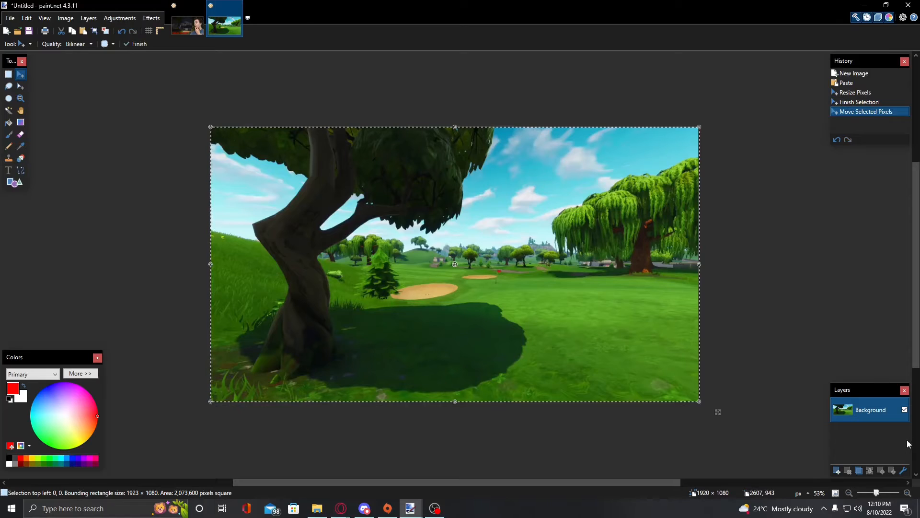
Step: Add a new layer, paste the character cutout, and enlarge and position it in front of the tree on the image's left side
click(836, 470)
key(ctrl+v)
drag(337, 255, 535, 419)
drag(432, 335, 408, 362)
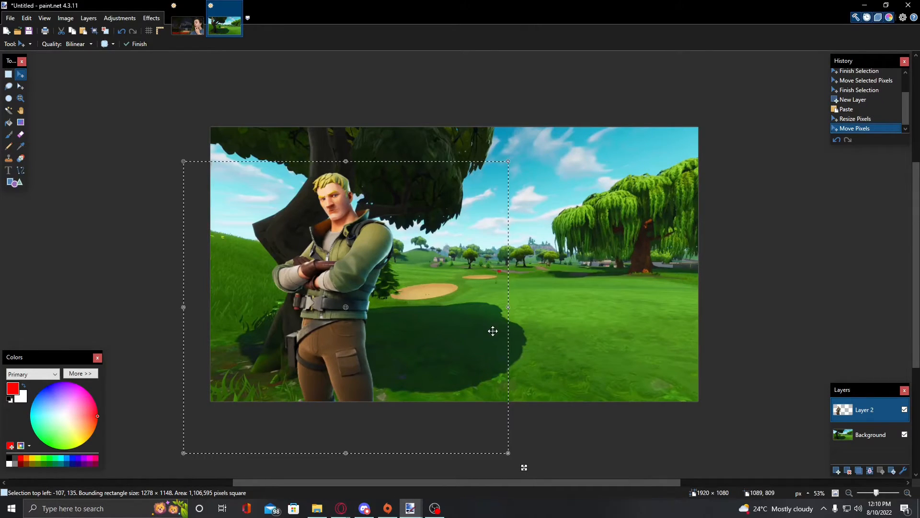
drag(509, 308, 506, 310)
drag(453, 314, 476, 308)
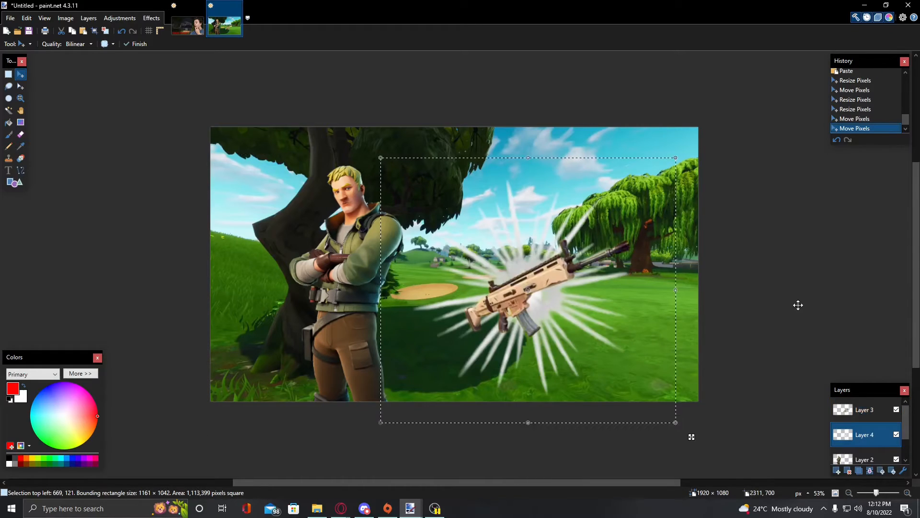
Step: Clear the selection around the pasted white burst and select the entire 1920 × 1080 canvas instead
click(9, 75)
key(ctrl+d)
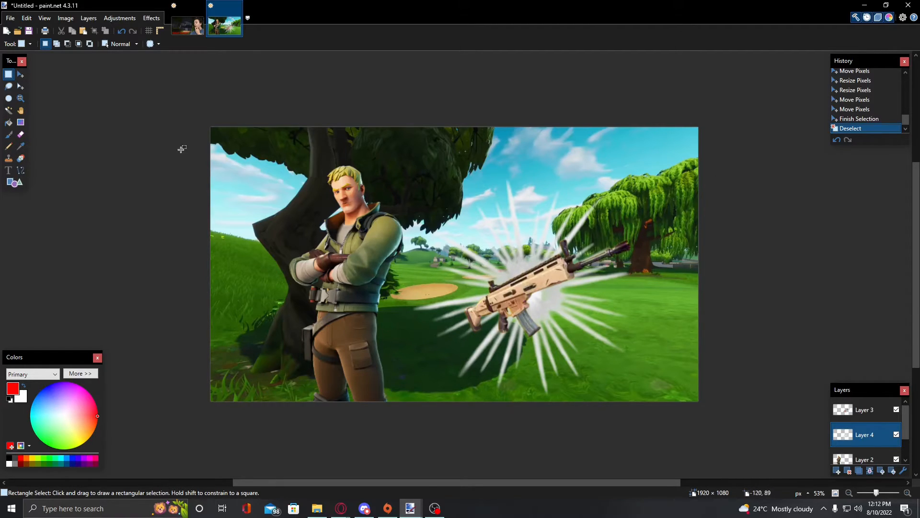
drag(182, 149, 662, 498)
click(201, 117)
drag(201, 118, 884, 515)
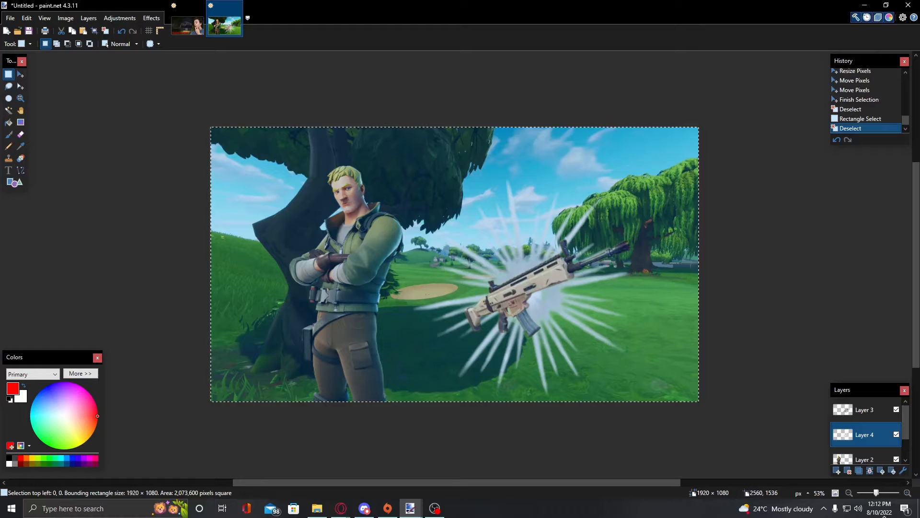
Step: Add the red text "SCAR FORTNITE" in The Sims Sans SC at size 108 and place it along the image's upper edge above the gun
click(8, 170)
click(433, 140)
mouse_move(439, 193)
mouse_down()
mouse_move(394, 186)
mouse_move(478, 185)
mouse_move(433, 186)
mouse_up()
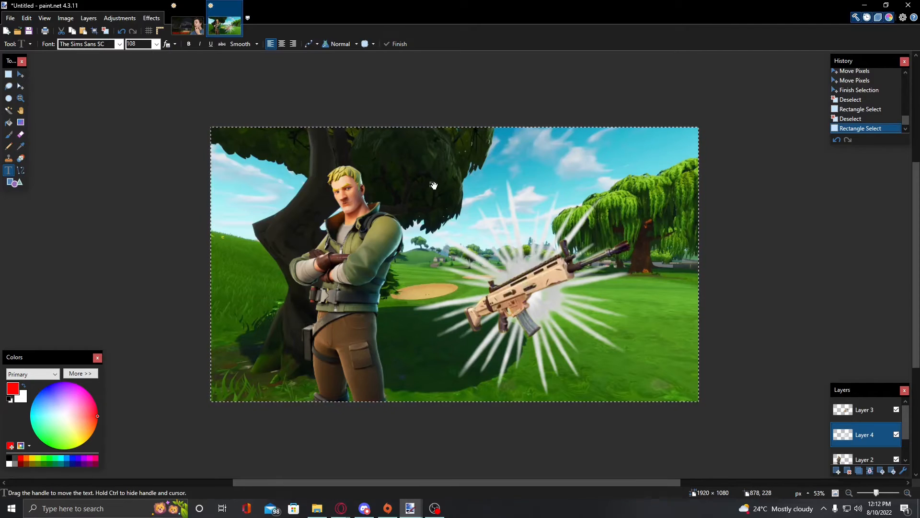
text(SCAR FORTNITE)
drag(698, 184, 657, 192)
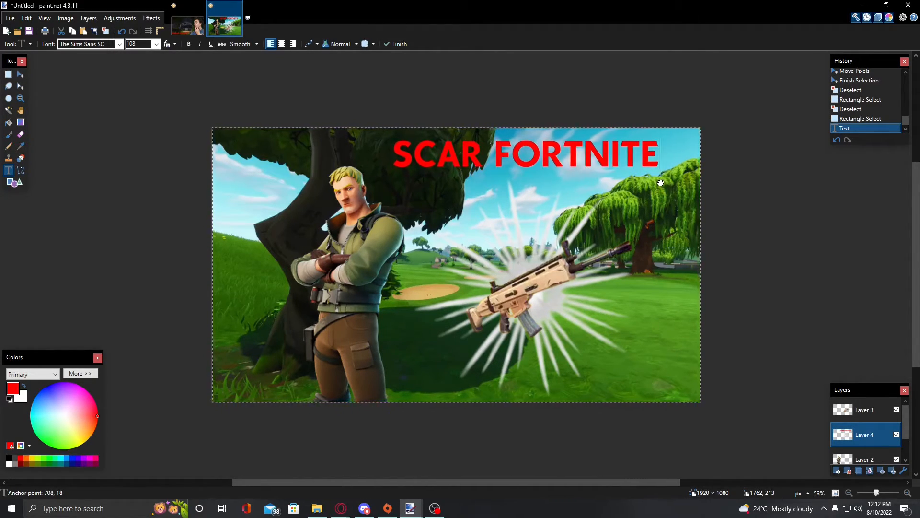
Step: Try blue on the "SCAR FORTNITE" title and set its colour back to red
click(46, 386)
mouse_move(54, 426)
mouse_down()
mouse_move(96, 426)
mouse_move(38, 408)
mouse_move(43, 452)
mouse_move(89, 458)
mouse_move(72, 381)
mouse_up()
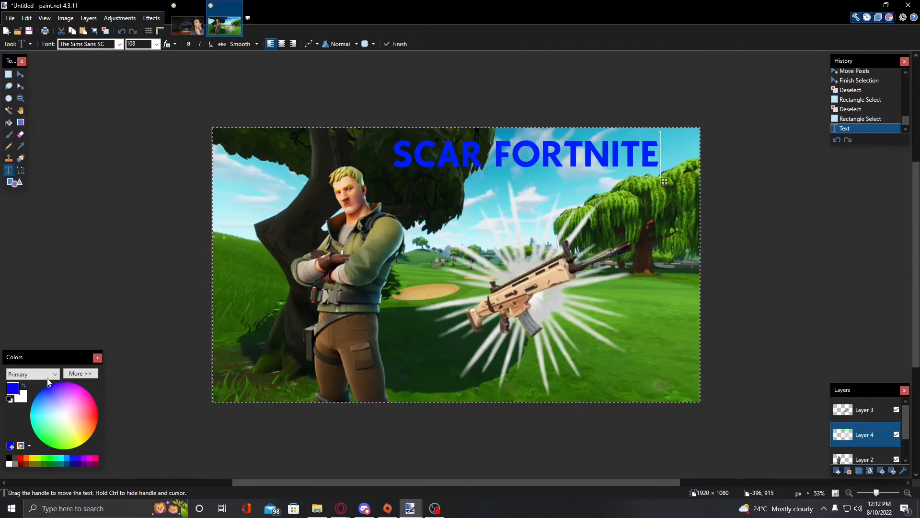
mouse_move(44, 428)
mouse_down()
mouse_move(1, 393)
mouse_move(139, 350)
mouse_move(171, 410)
mouse_up()
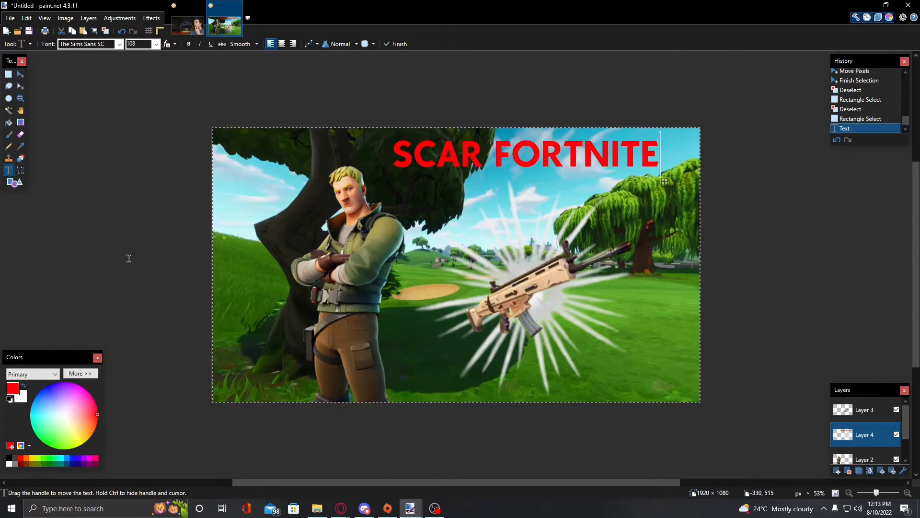
Step: Create a new 1920 × 1080 image and paste the copied surf map screenshot as its background
key(ctrl+n)
key(Return)
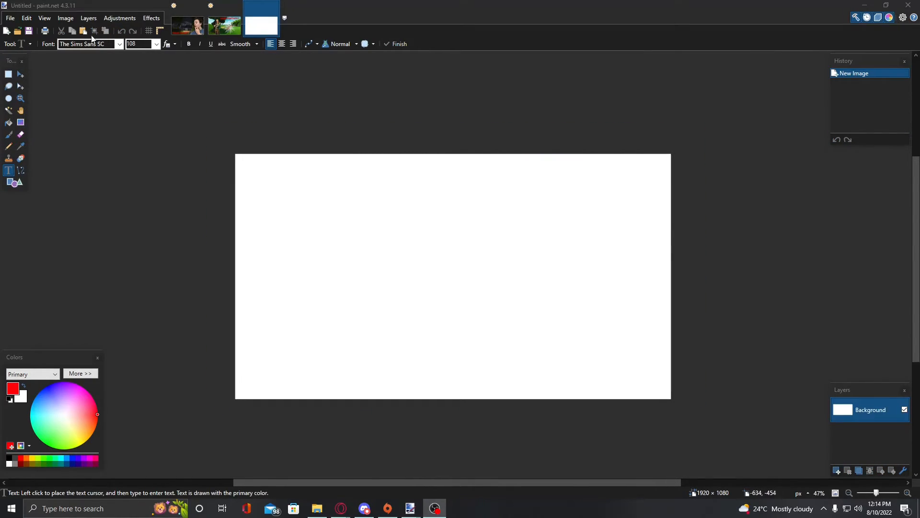
key(ctrl+v)
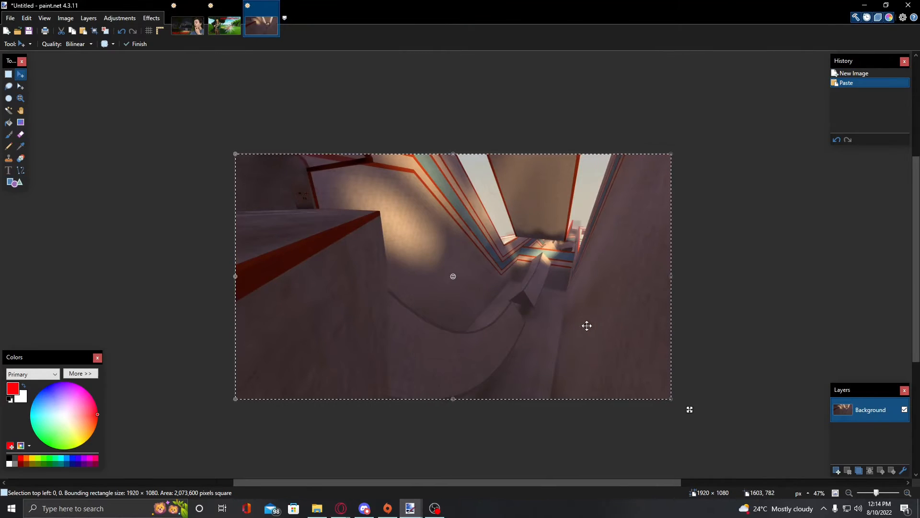
scroll(505, 345, up, 1)
scroll(743, 336, down, 1)
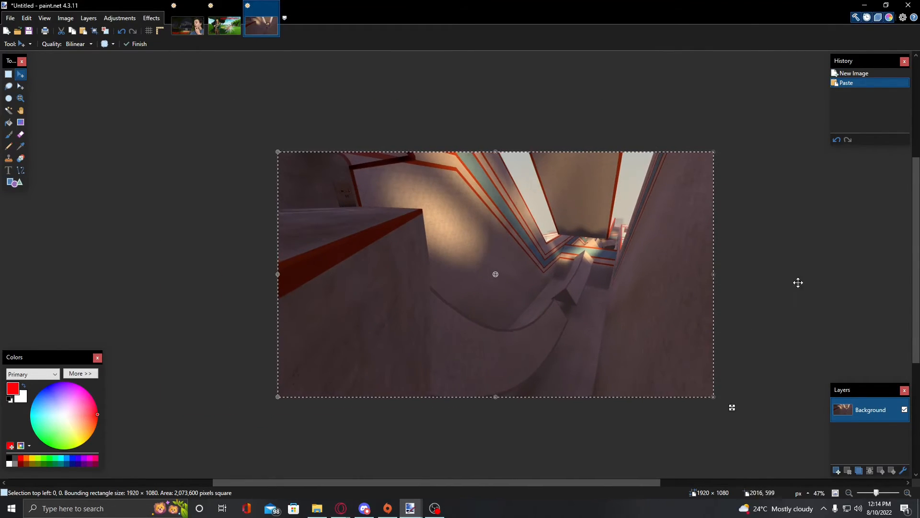
scroll(212, 219, down, 1)
scroll(581, 269, down, 1)
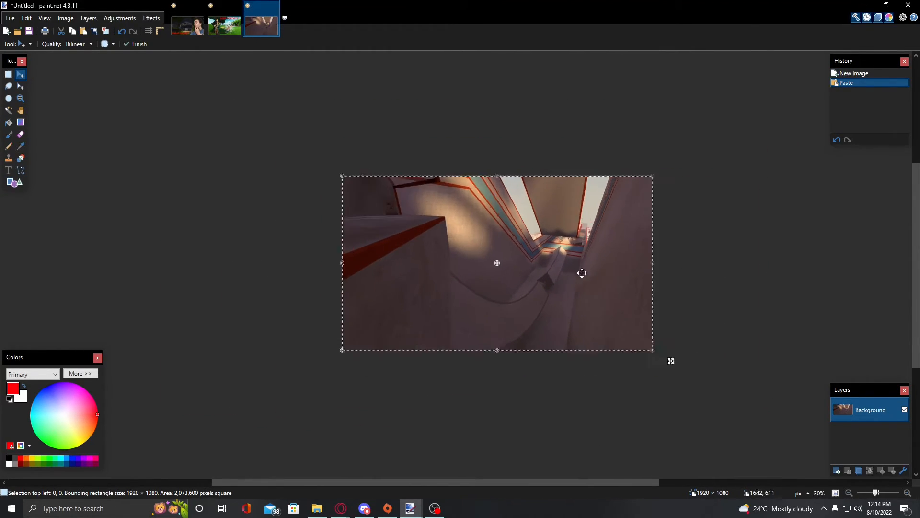
scroll(404, 249, up, 2)
scroll(411, 244, up, 1)
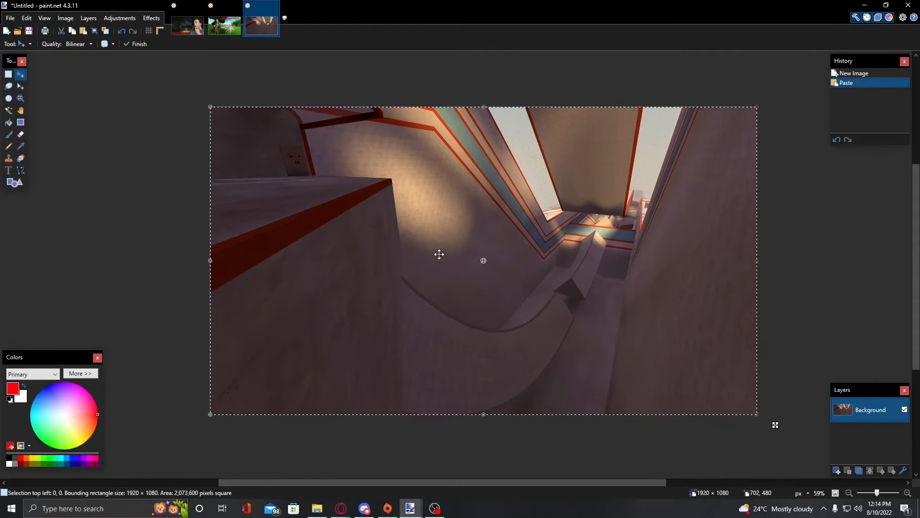
scroll(307, 282, down, 1)
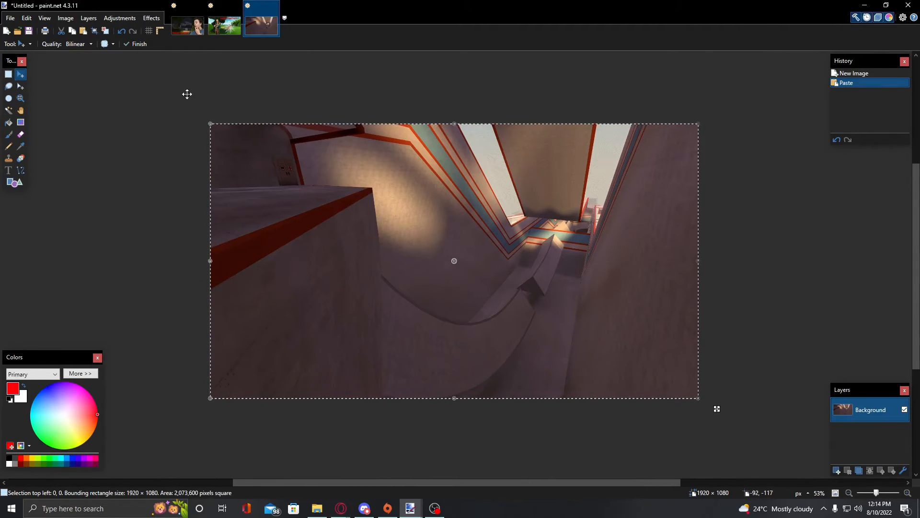
Step: Apply a Motion Blur to the background with an angle of 0.92 and a distance of 64
click(153, 19)
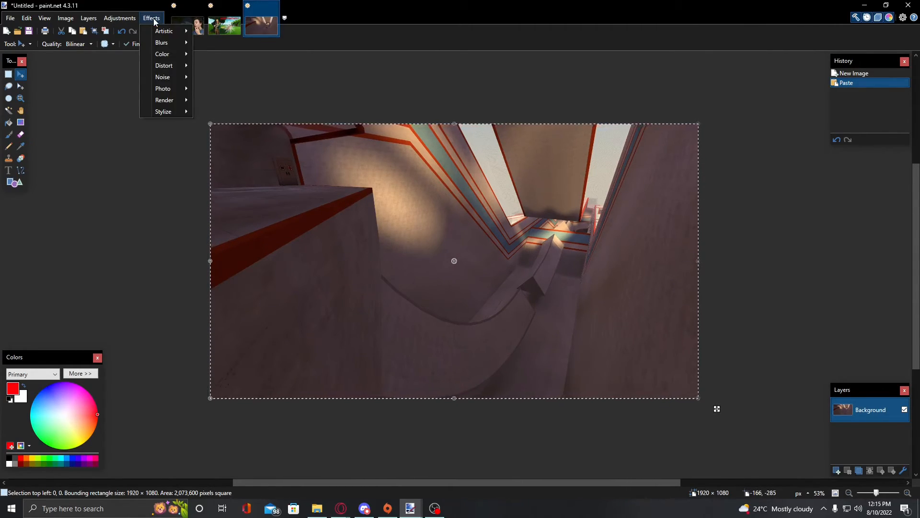
mouse_move(165, 44)
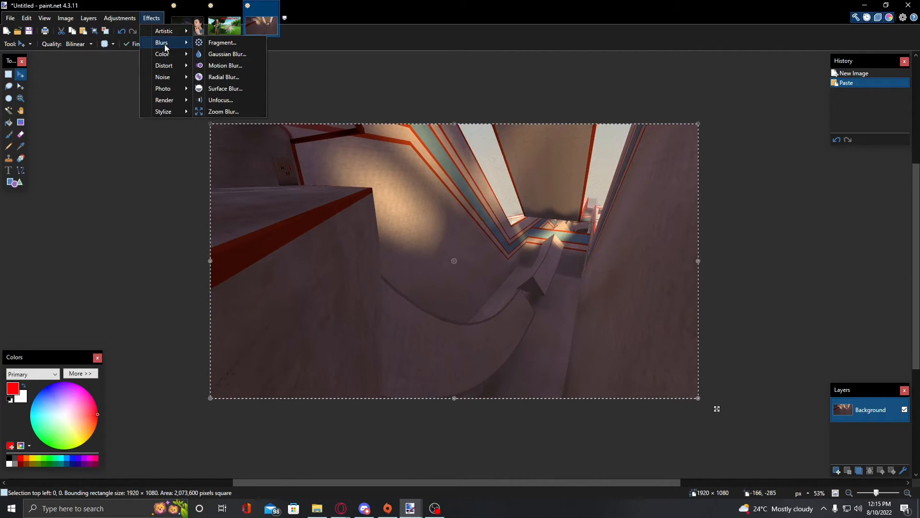
click(229, 67)
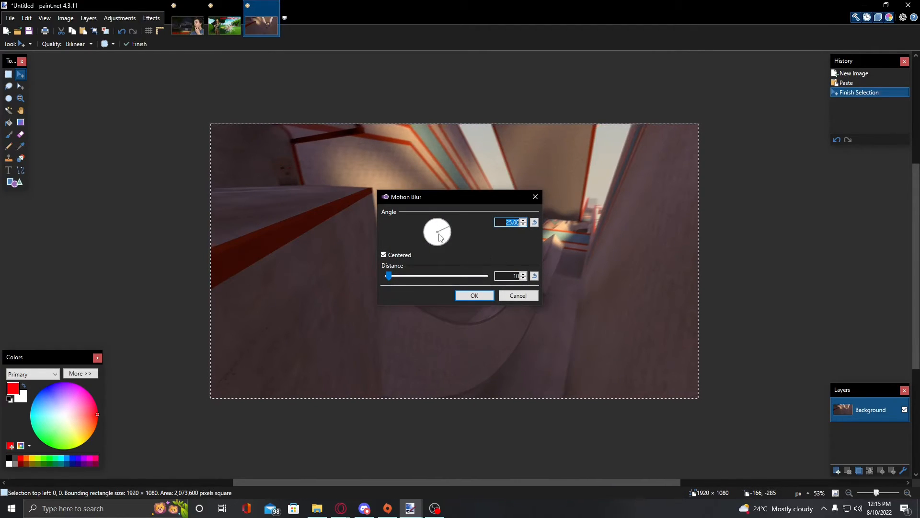
drag(440, 236, 496, 231)
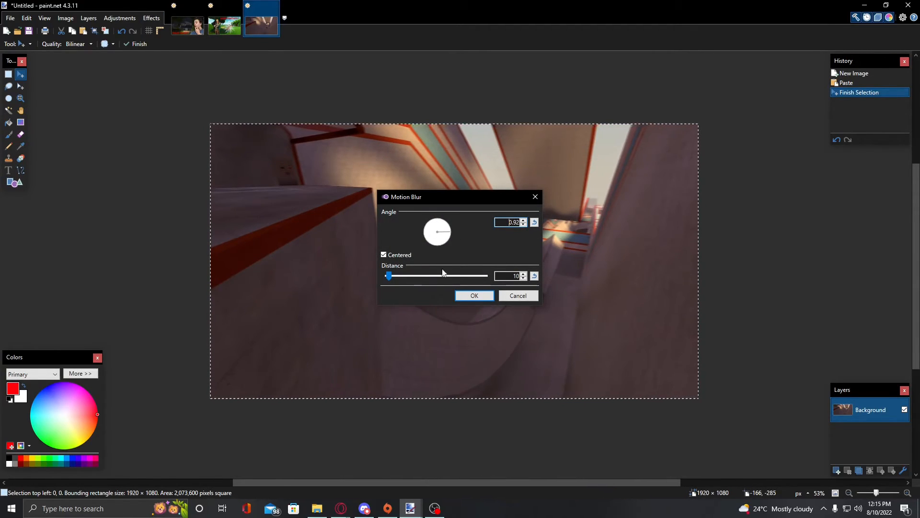
drag(388, 277, 400, 275)
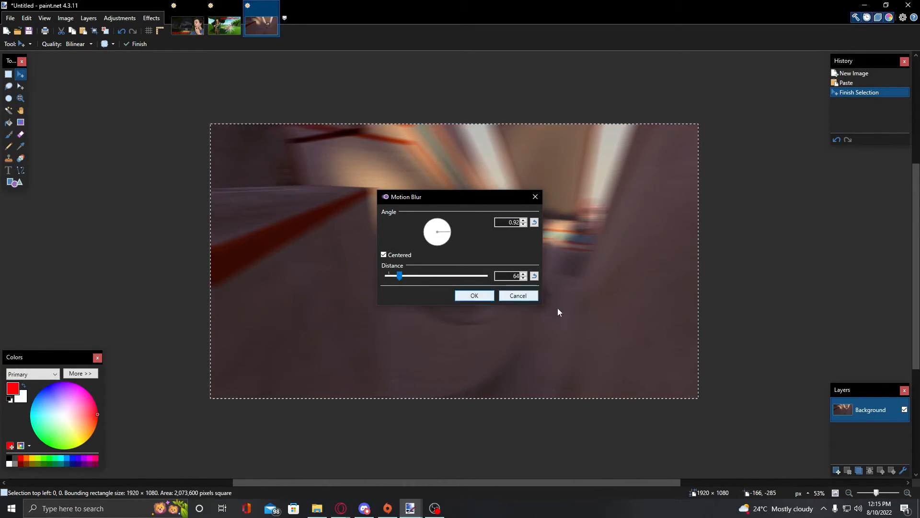
key(Return)
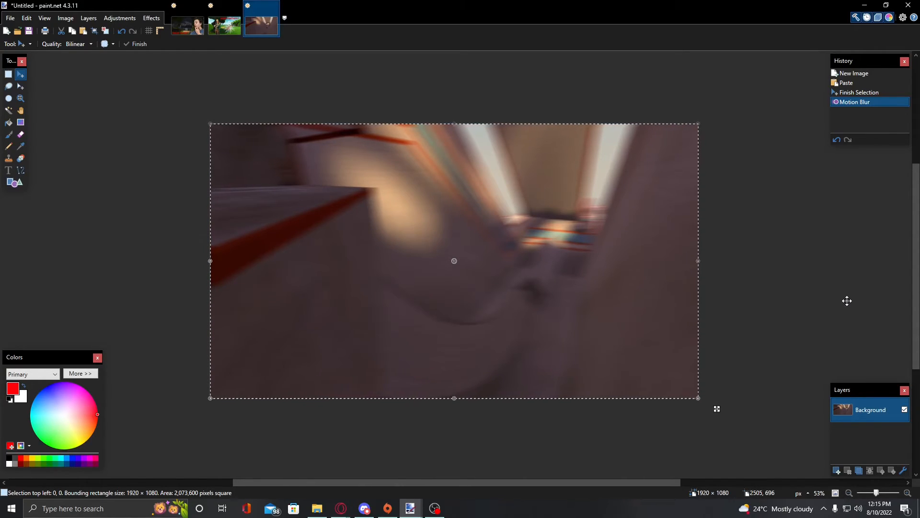
Step: Add the red text "SURFING" in the Forte font at size 108 in the upper-left area of the blurred background
click(8, 170)
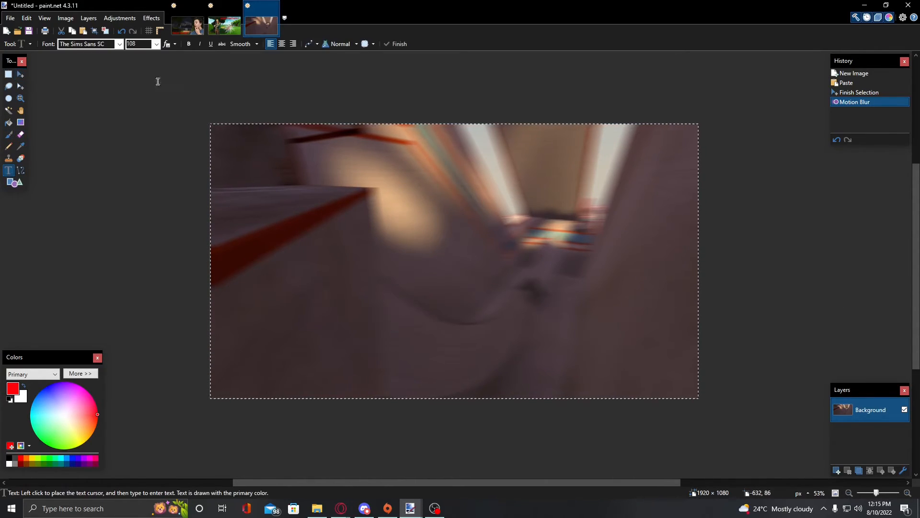
click(282, 163)
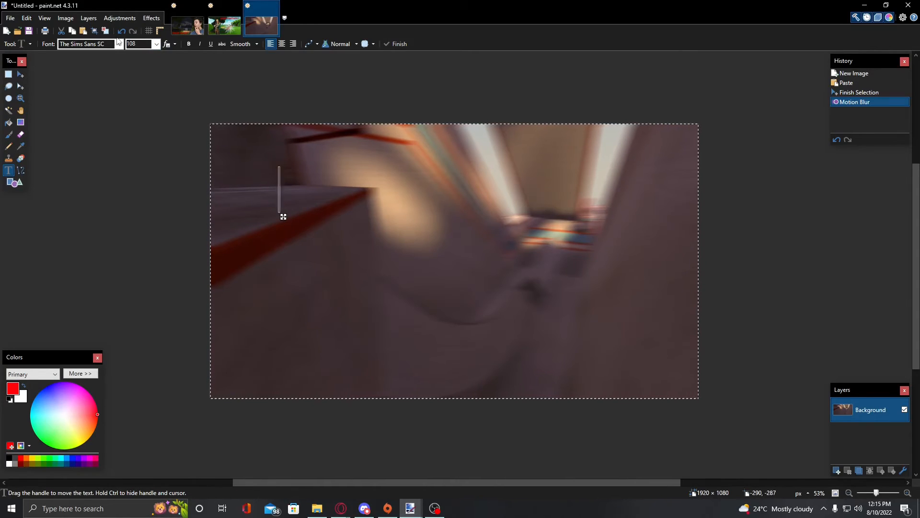
click(119, 44)
scroll(121, 159, up, 20)
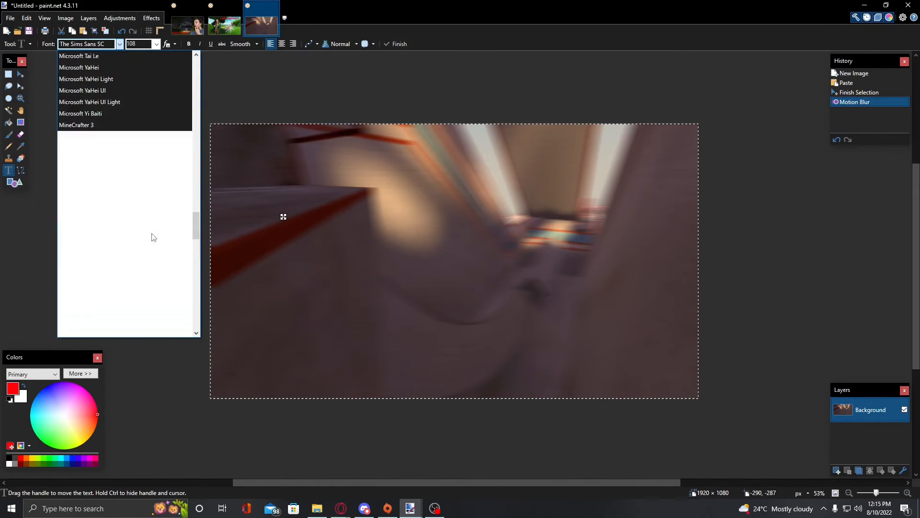
scroll(121, 160, up, 20)
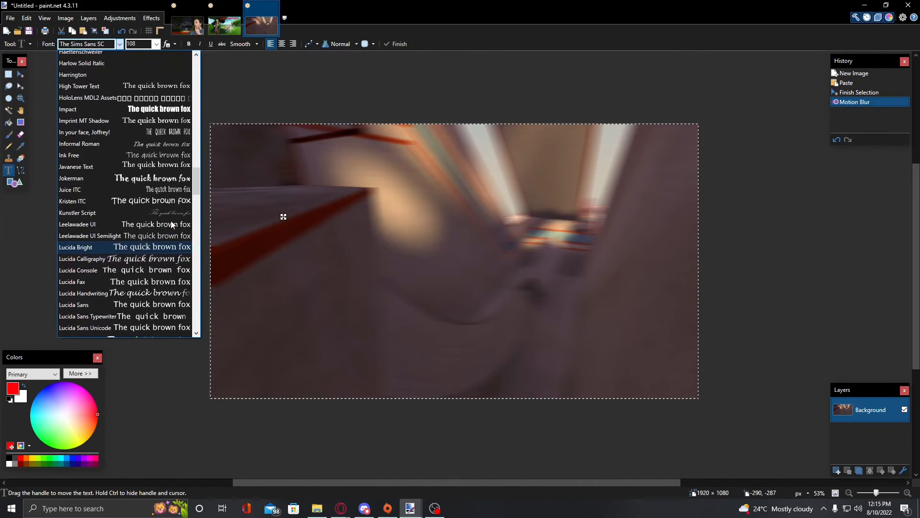
click(143, 149)
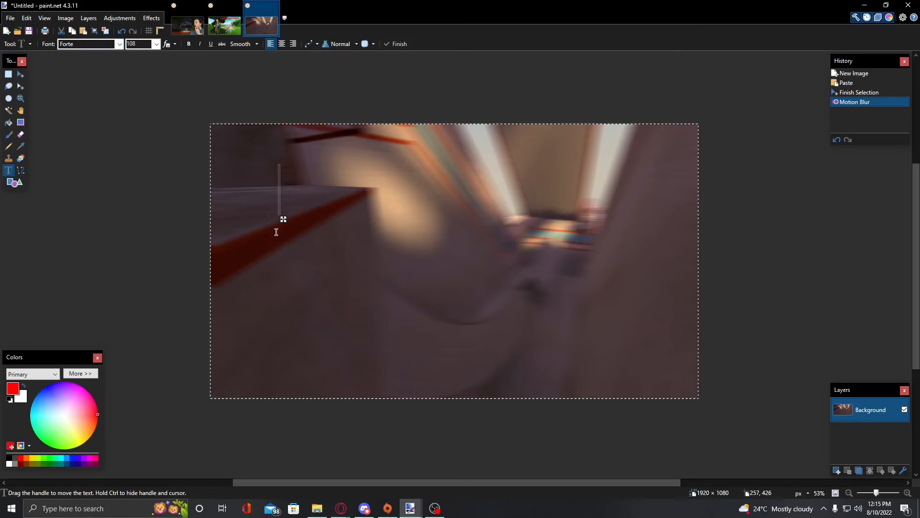
drag(284, 221, 270, 216)
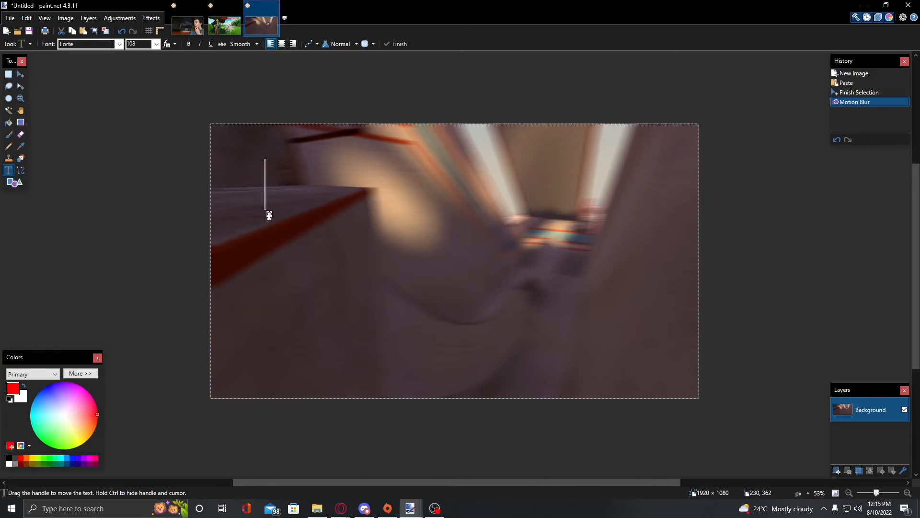
text(SURFING)
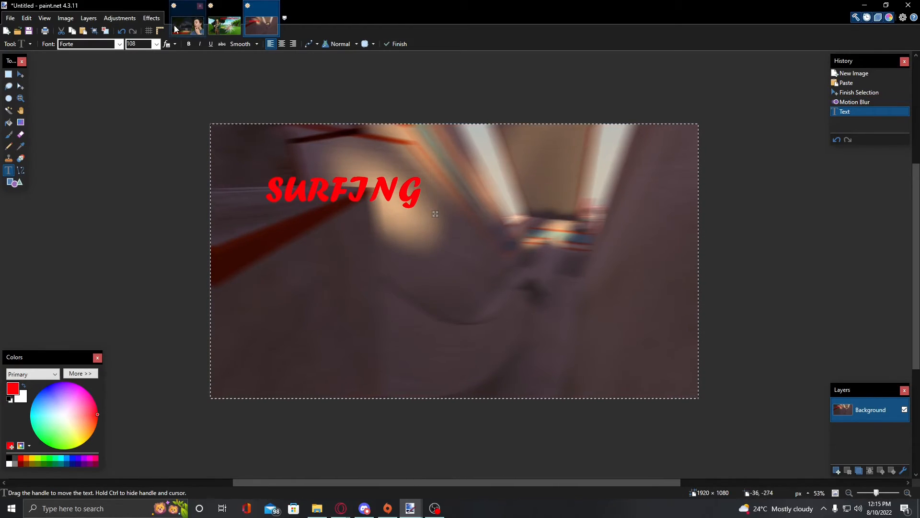
Step: Change the title's font to Franklin Gothic Heavy, extend it to "SURFING GAMEPLAY", and shift it slightly to the left
click(120, 44)
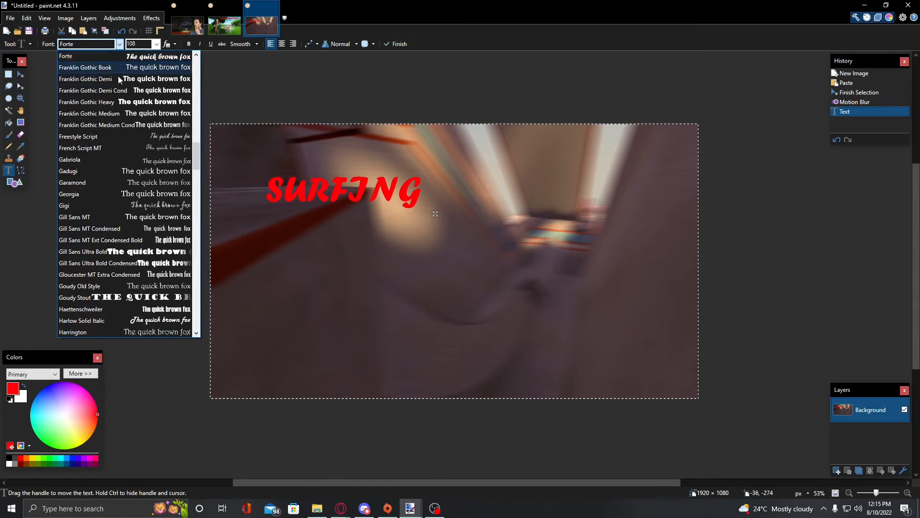
click(143, 101)
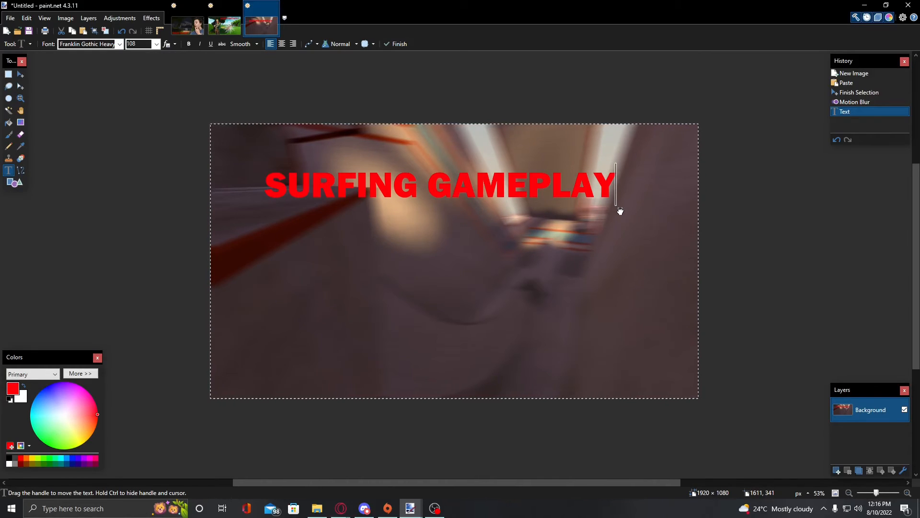
drag(620, 210, 598, 211)
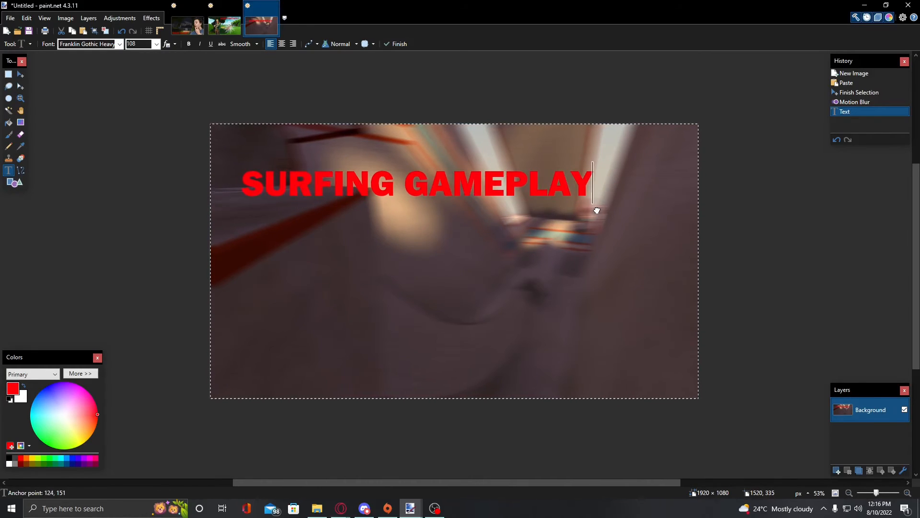
Step: Undo the title on the background and write "SURF GAMEPLAY" in red on a new layer instead
click(837, 139)
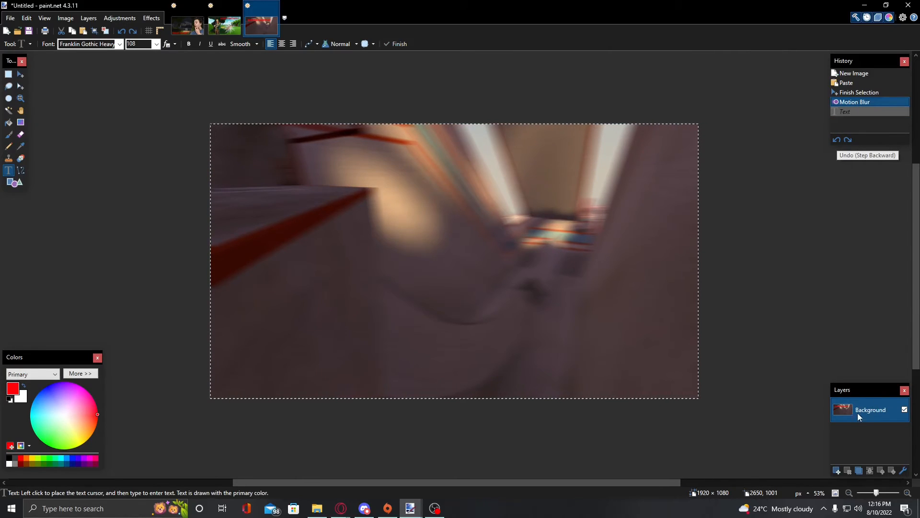
click(837, 470)
click(266, 187)
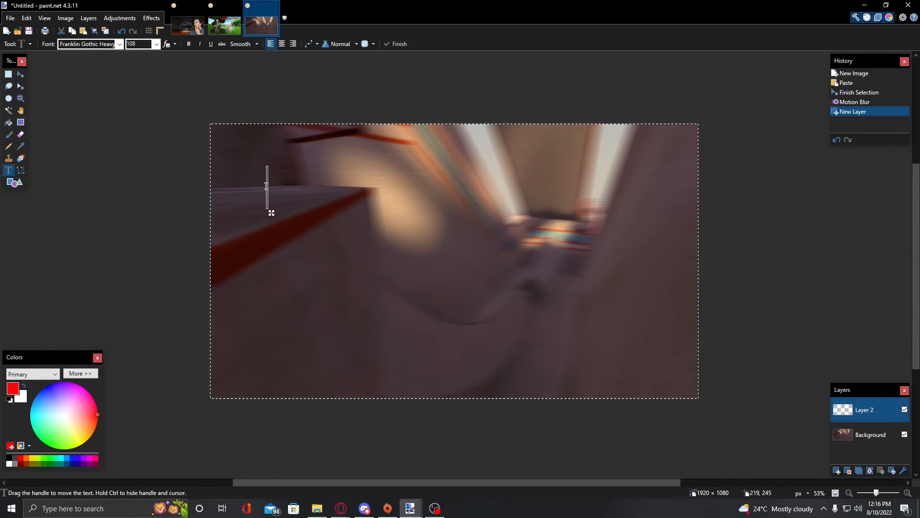
text(SURF GAMEPLA)
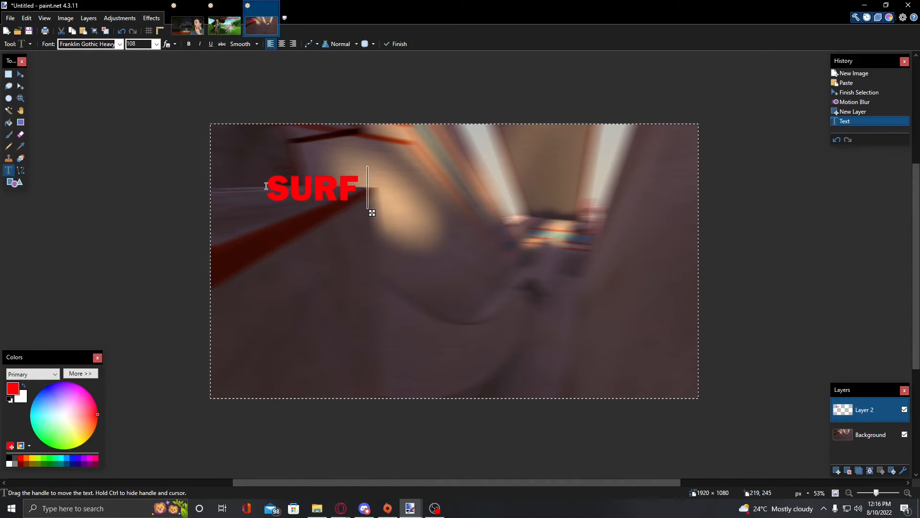
text(Y)
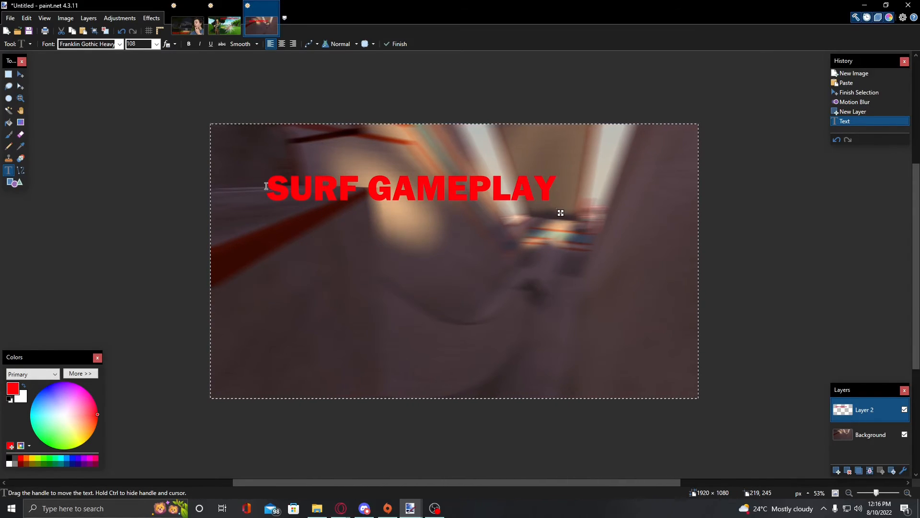
Step: Select the "SURF GAMEPLAY" text, tilt it upward by about 9.9°, and position it in the image's upper-left area
click(8, 74)
drag(246, 165, 586, 173)
click(20, 74)
drag(516, 179, 484, 170)
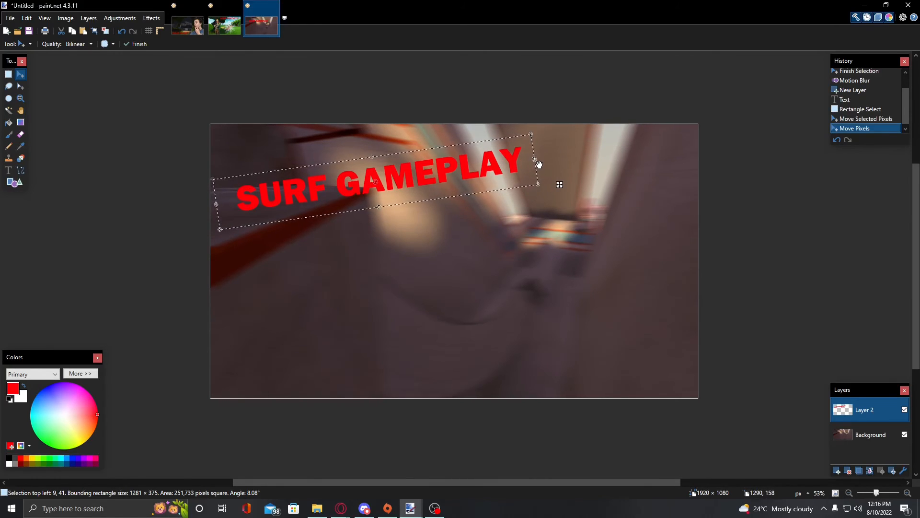
drag(544, 165, 485, 166)
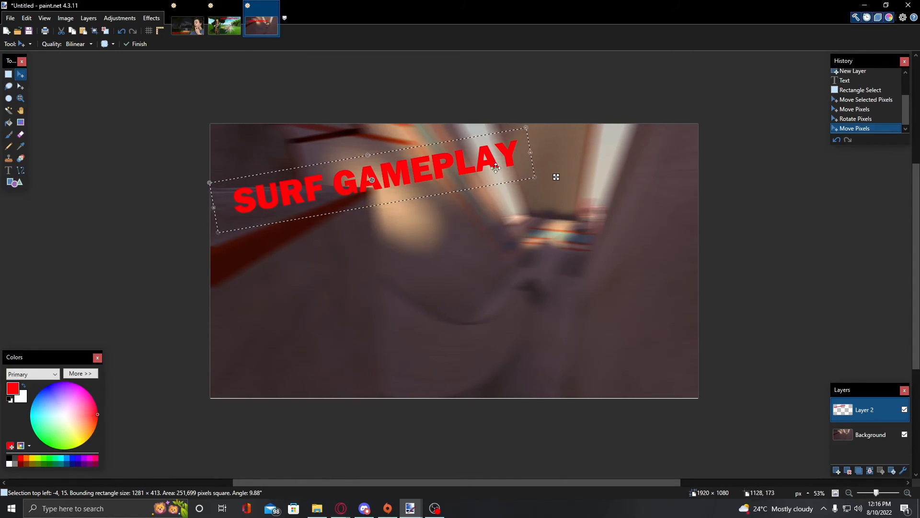
drag(495, 167, 491, 178)
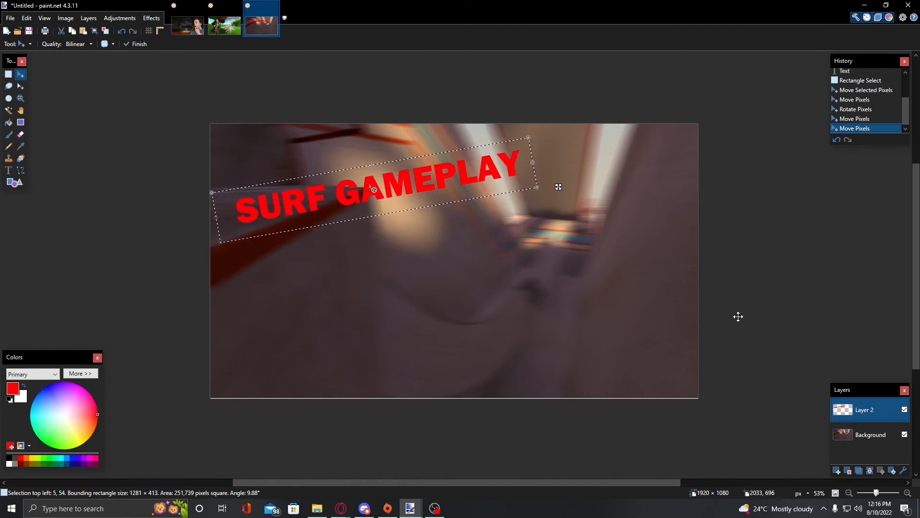
click(8, 170)
click(462, 271)
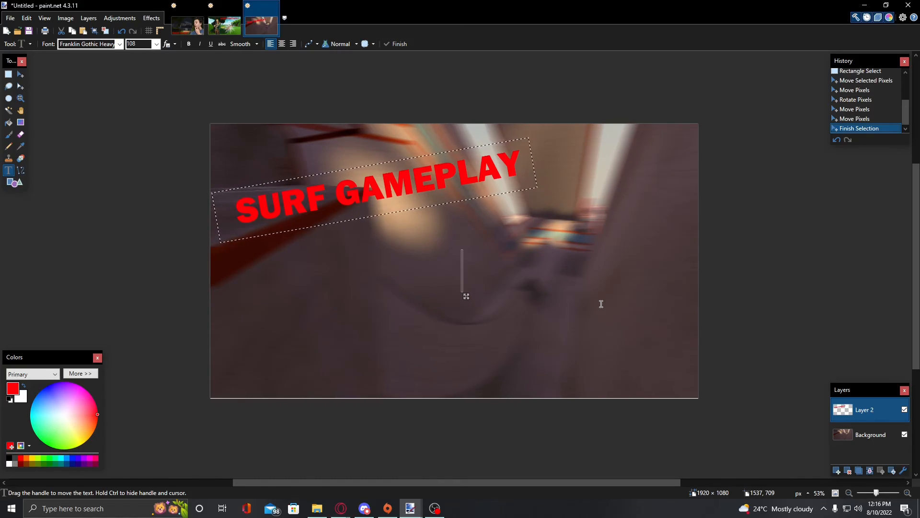
text(FREE)
key(BackSpace)
key(BackSpace)
key(BackSpace)
key(BackSpace)
key(BackSpace)
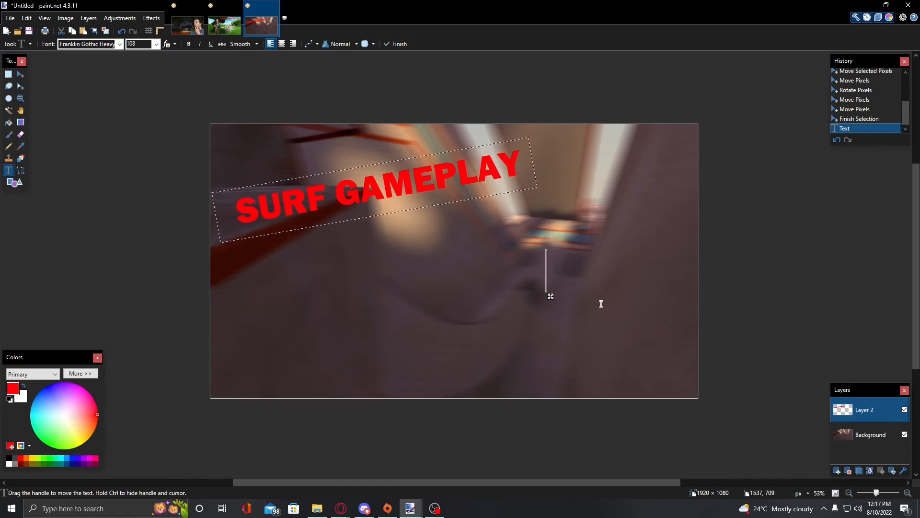
Step: Select the whole 1920 × 1080 canvas and start a new text line around the middle of the image, below "SURF GAMEPLAY"
click(8, 74)
drag(204, 117, 707, 412)
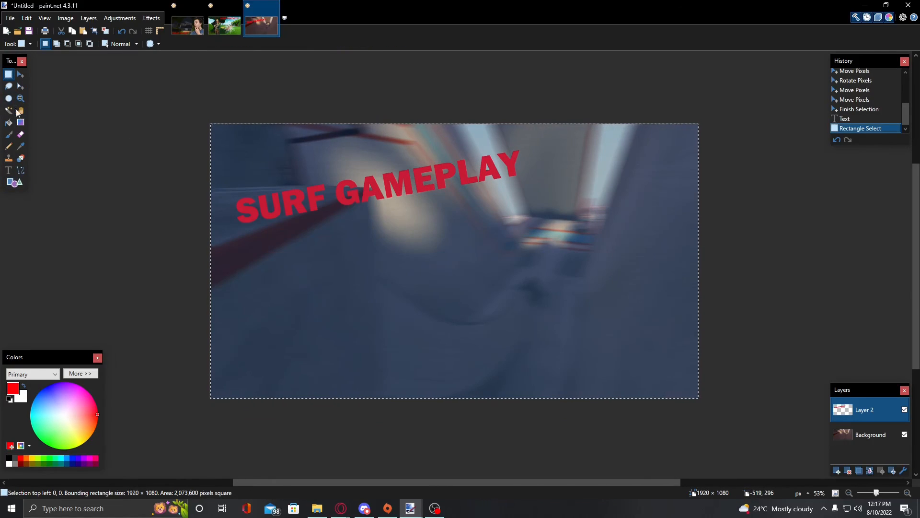
click(8, 170)
click(465, 229)
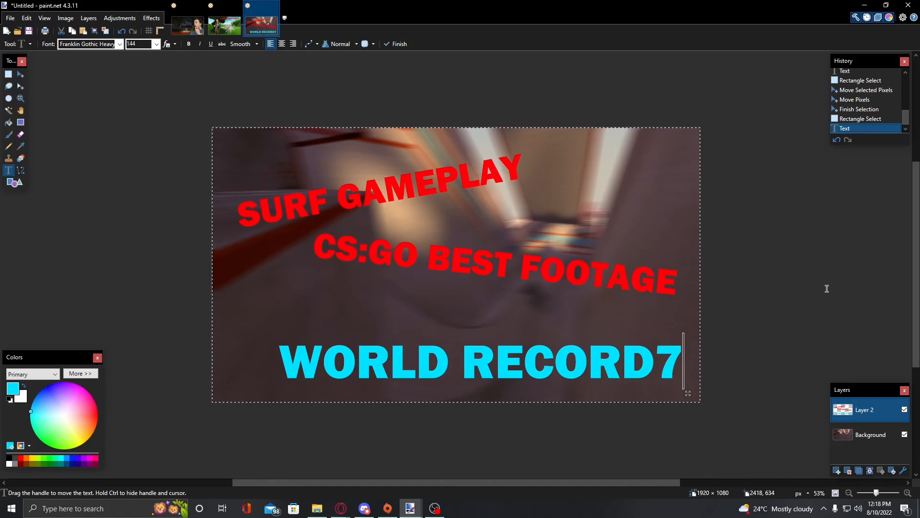
Step: Remove the stray "7" from the end of the cyan "WORLD RECORD" text and finish that text
key(BackSpace)
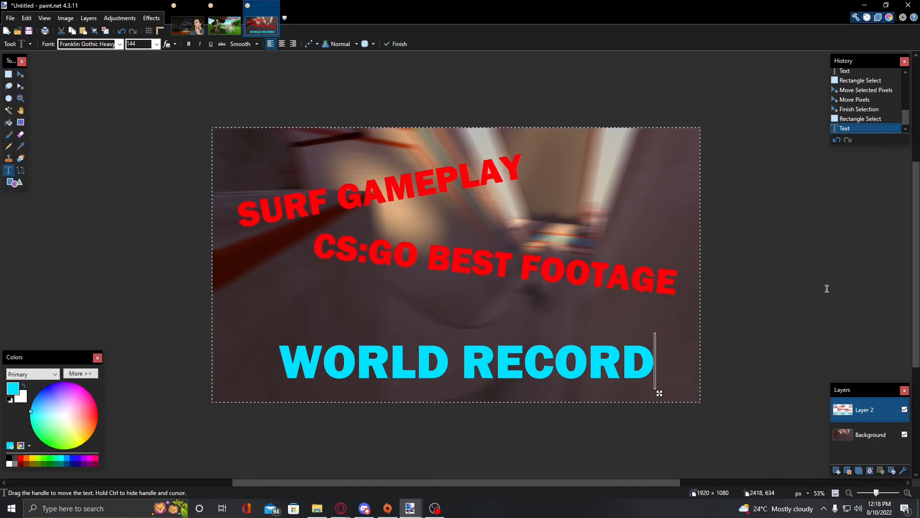
click(827, 288)
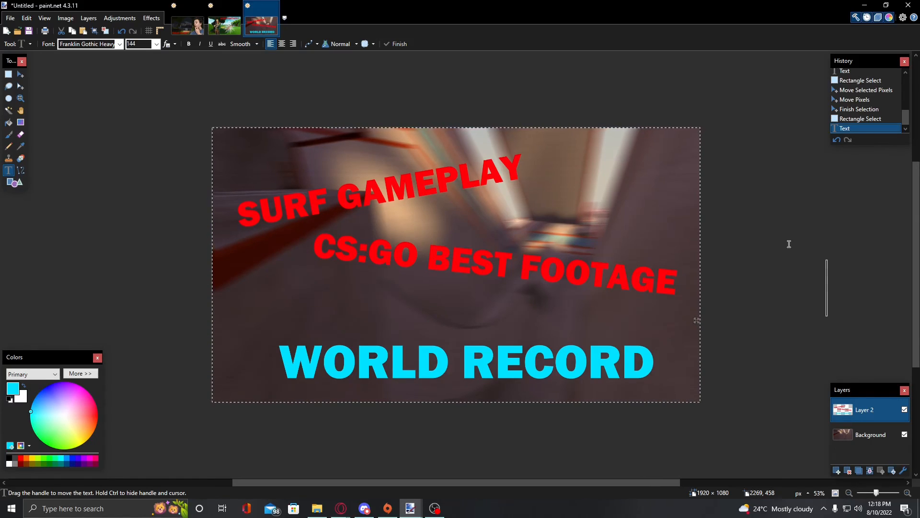
Step: Review the open house and Fortnite thumbnails, ending on the surf gameplay thumbnail
click(187, 25)
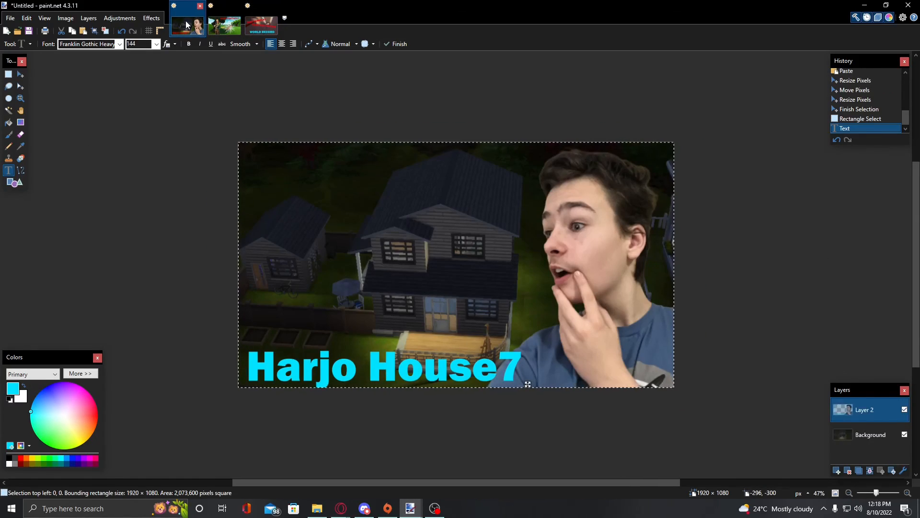
click(226, 26)
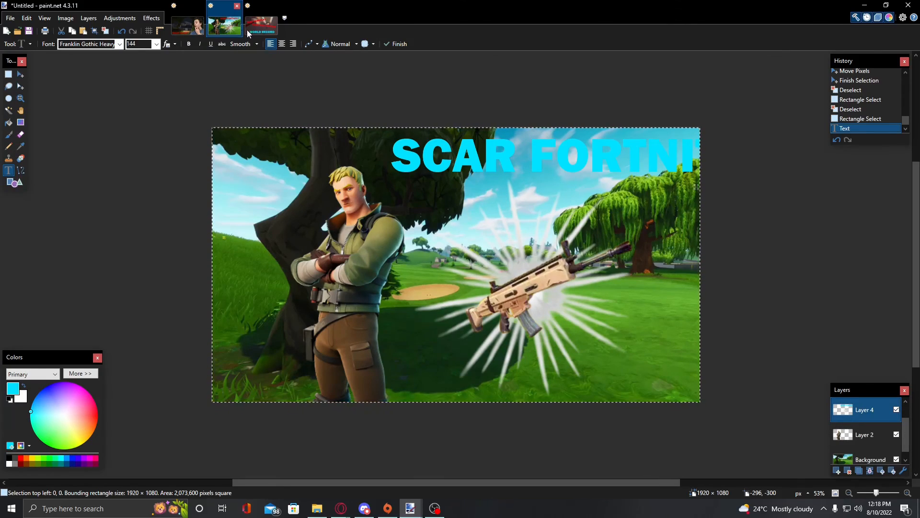
click(249, 32)
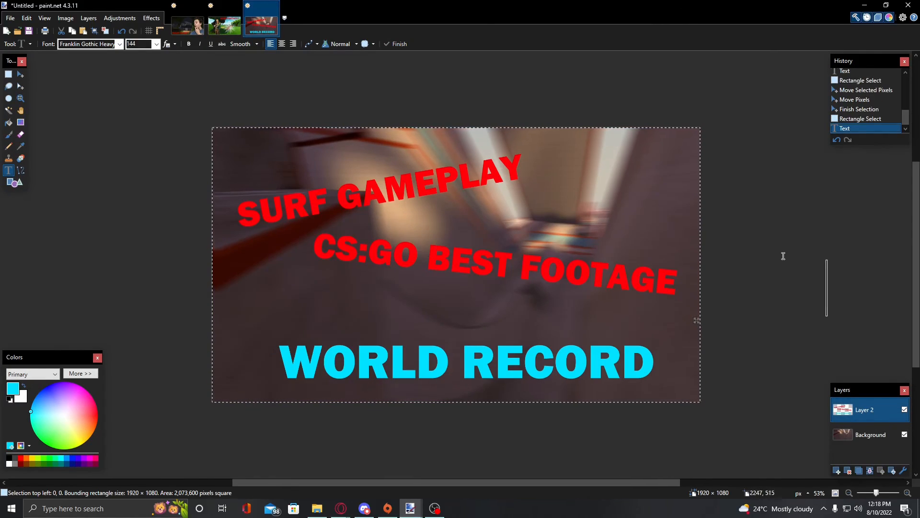